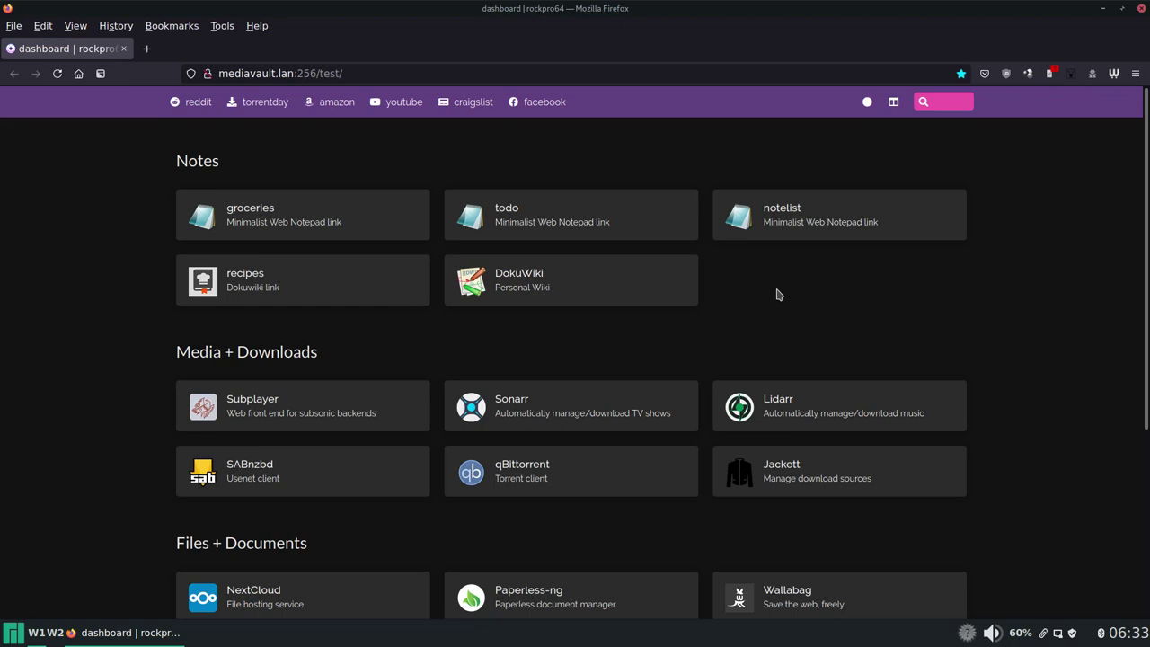
# Step: Open the OpenMediaVault tile and log in as admin with the account password
pyautogui.scroll(-3, 778, 294)
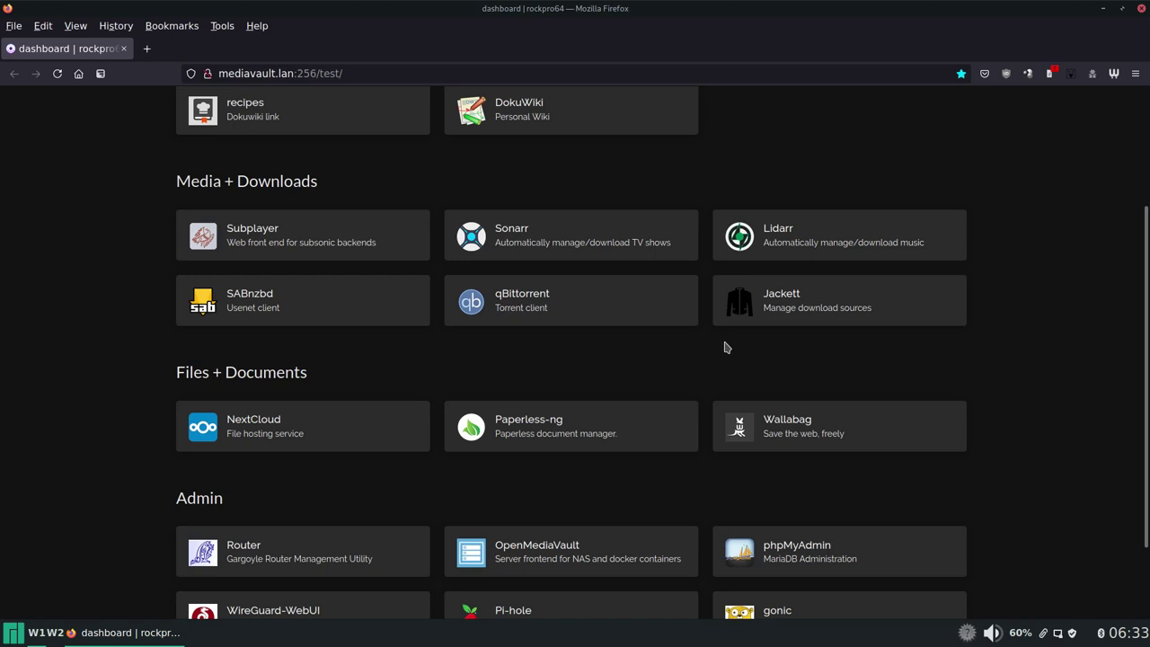
pyautogui.scroll(3, 728, 348)
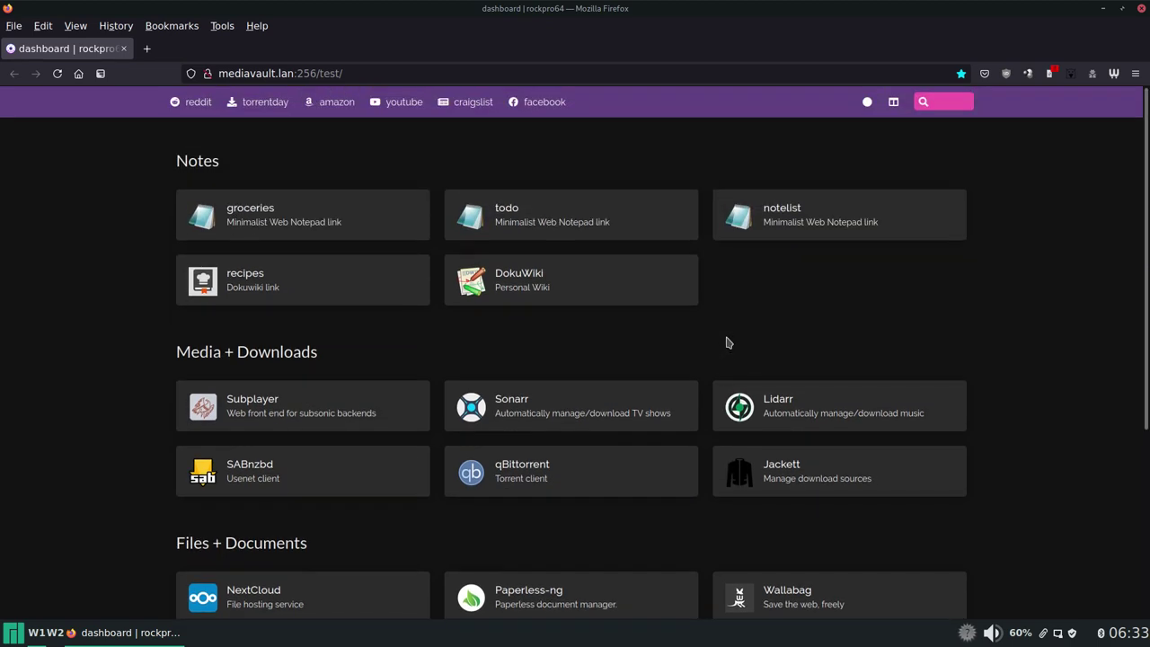
pyautogui.scroll(-5, 727, 343)
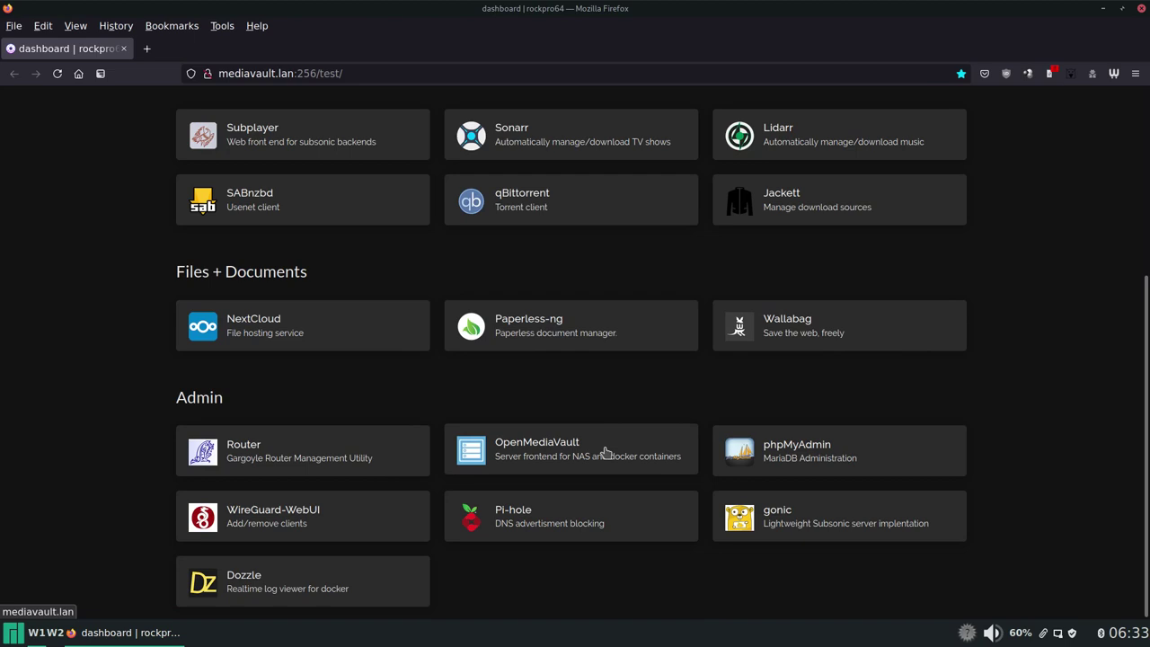
pyautogui.click(605, 452)
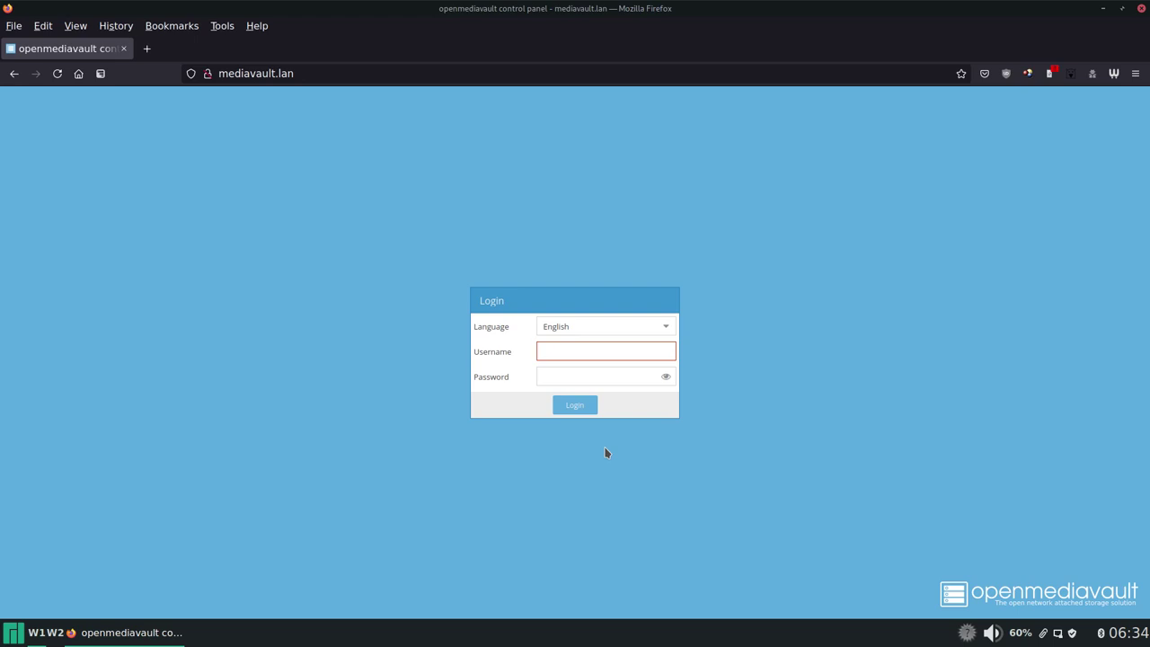
pyautogui.write('admin')
pyautogui.press('Tab')
pyautogui.write('********')
pyautogui.press('Return')
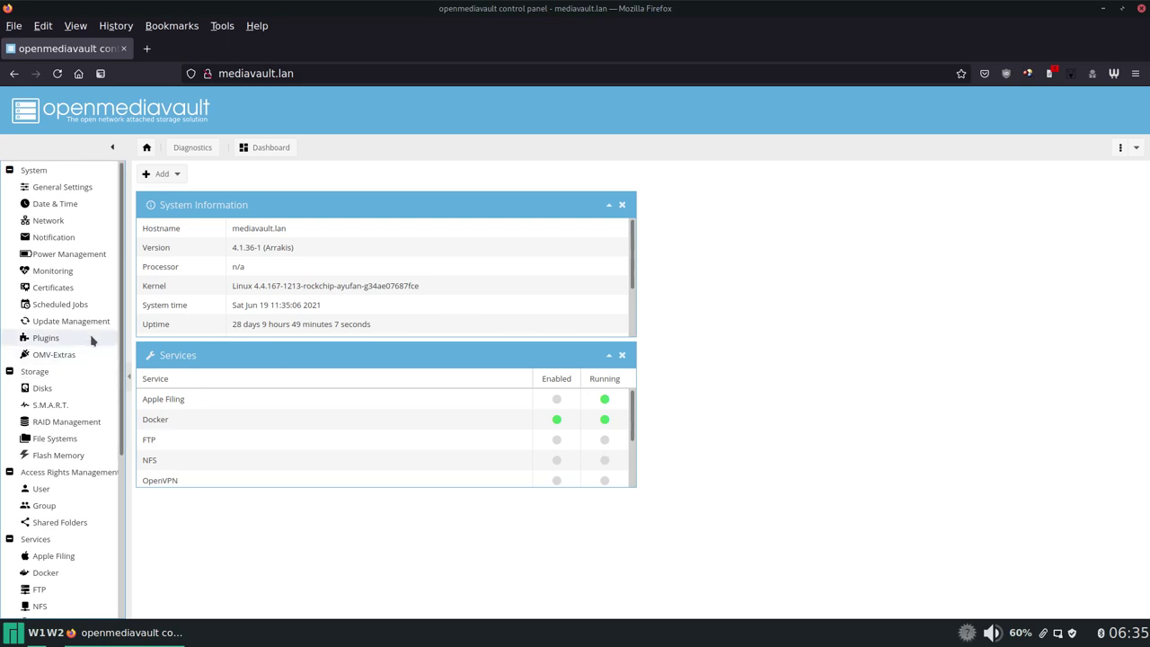
# Step: Review the pending package updates and the Docker containers overview
pyautogui.click(21, 323)
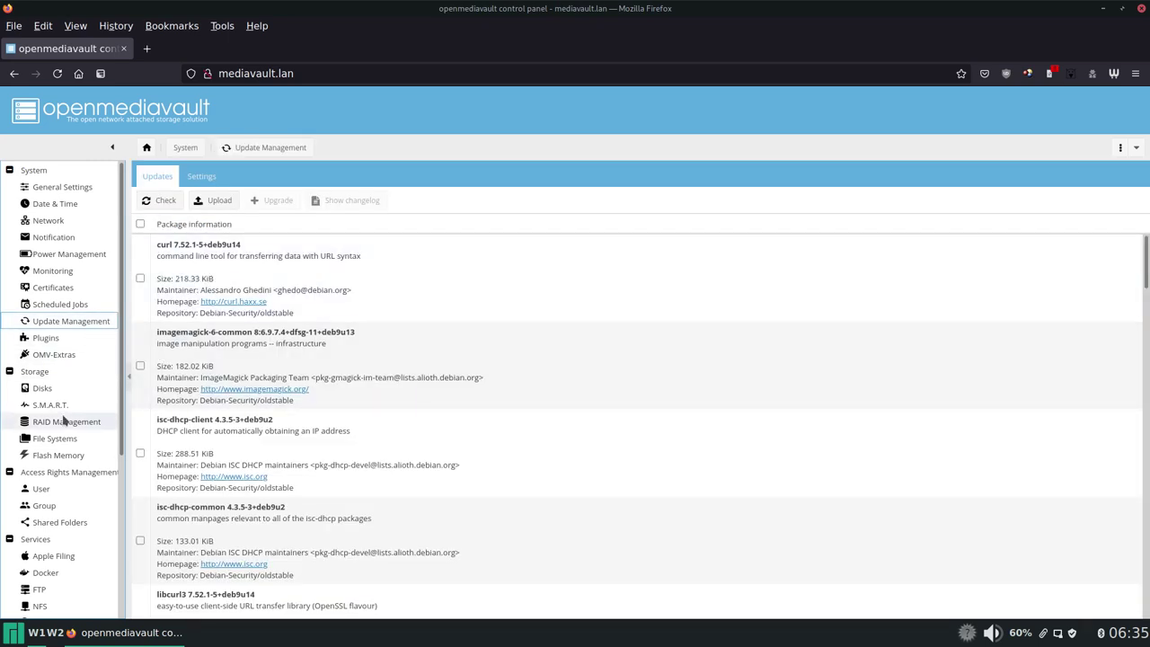
pyautogui.scroll(-4, 85, 453)
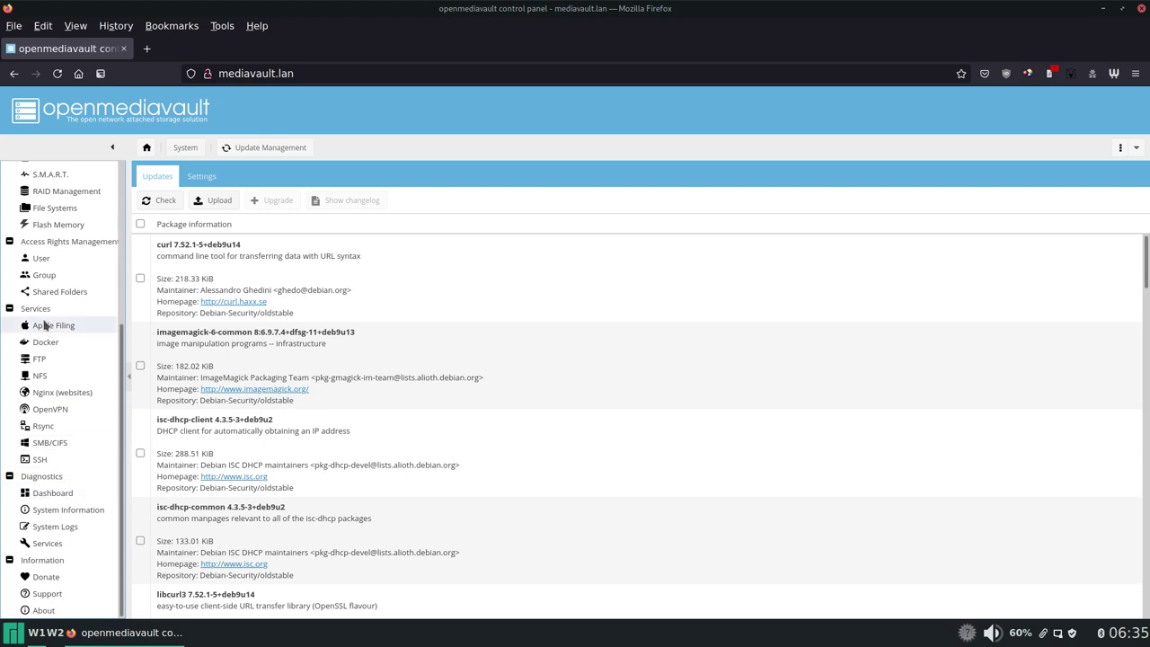
pyautogui.click(45, 344)
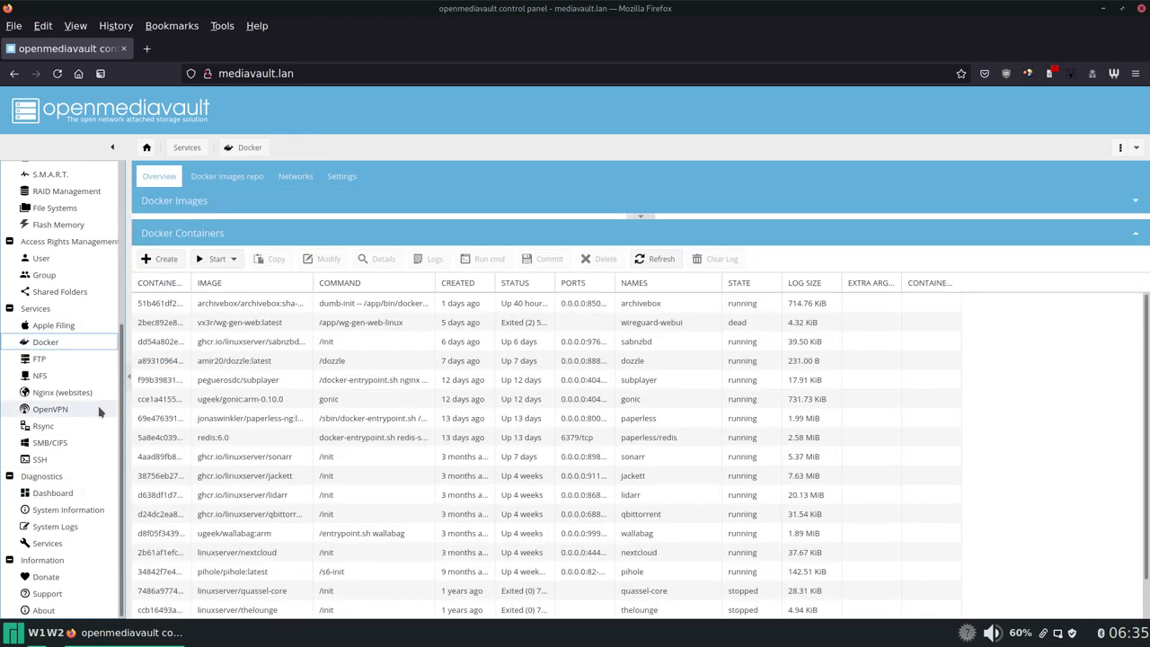
pyautogui.scroll(5, 93, 409)
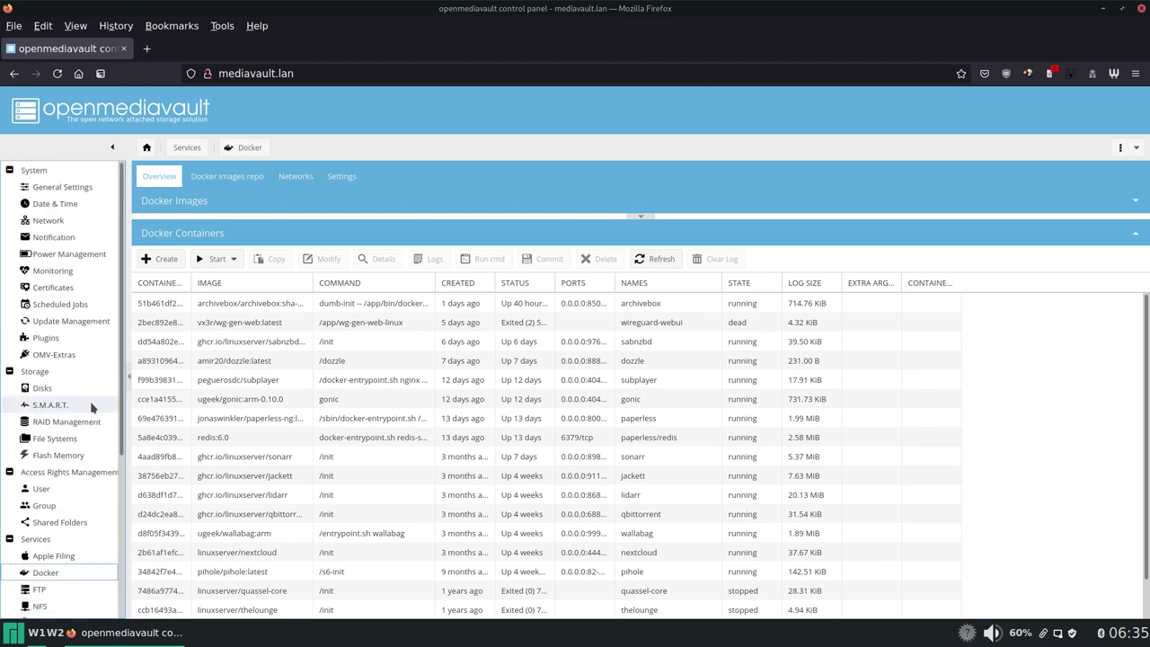
# Step: Look over the web administration general and password settings, then bring up Date & Time
pyautogui.click(84, 189)
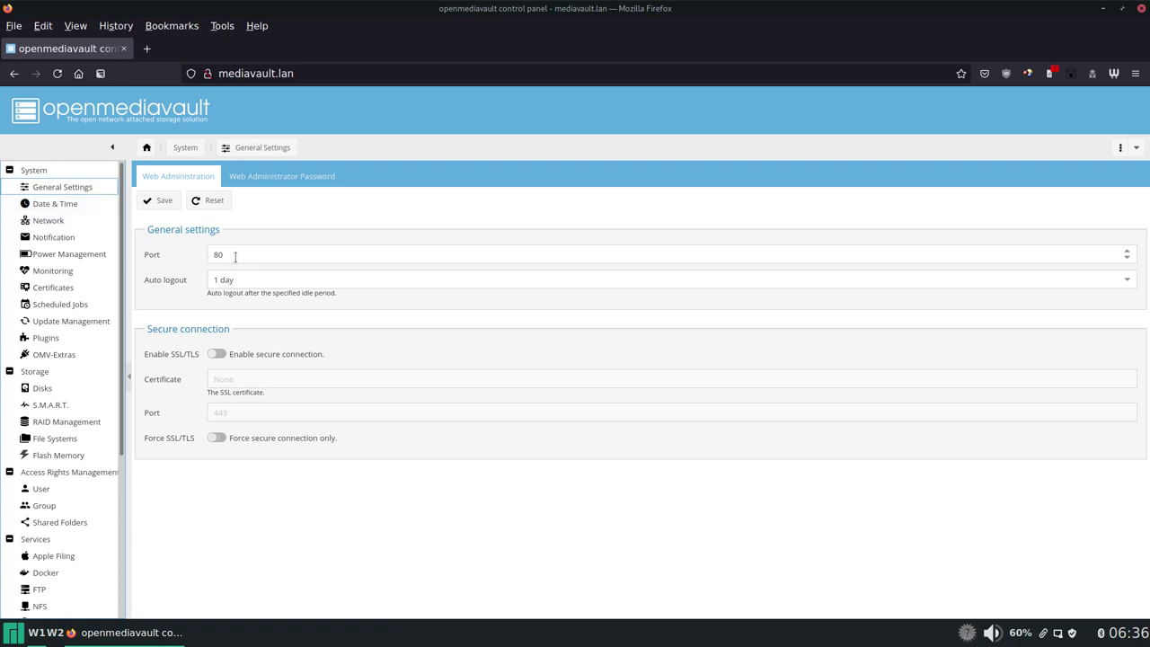
pyautogui.click(274, 177)
pyautogui.click(192, 179)
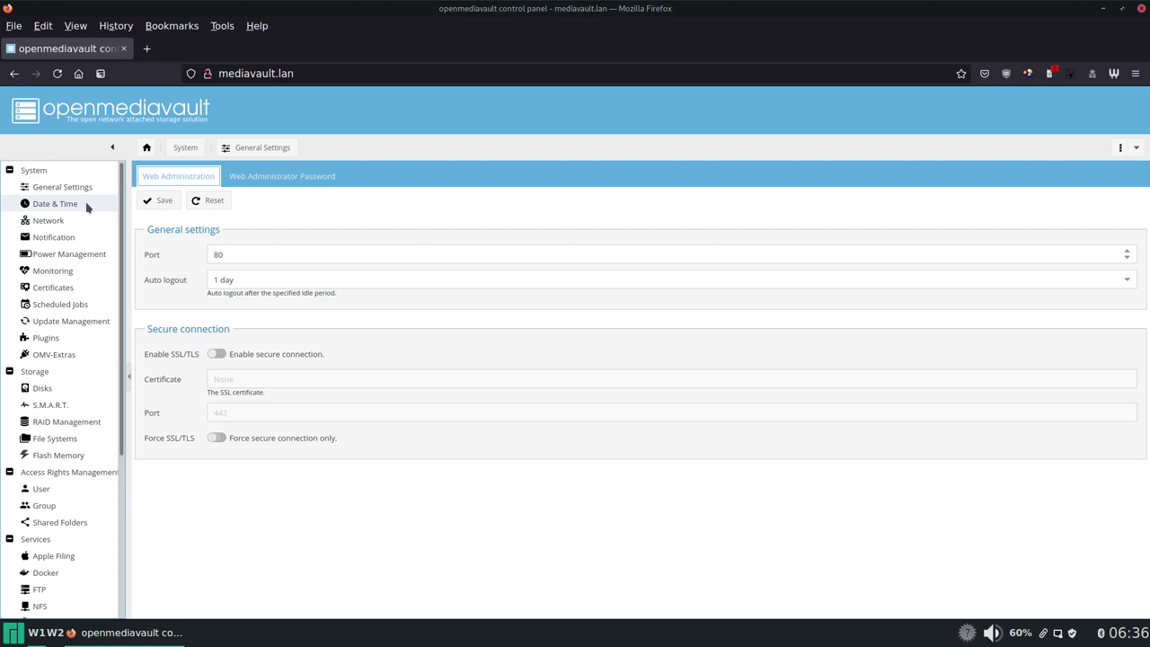
pyautogui.click(87, 204)
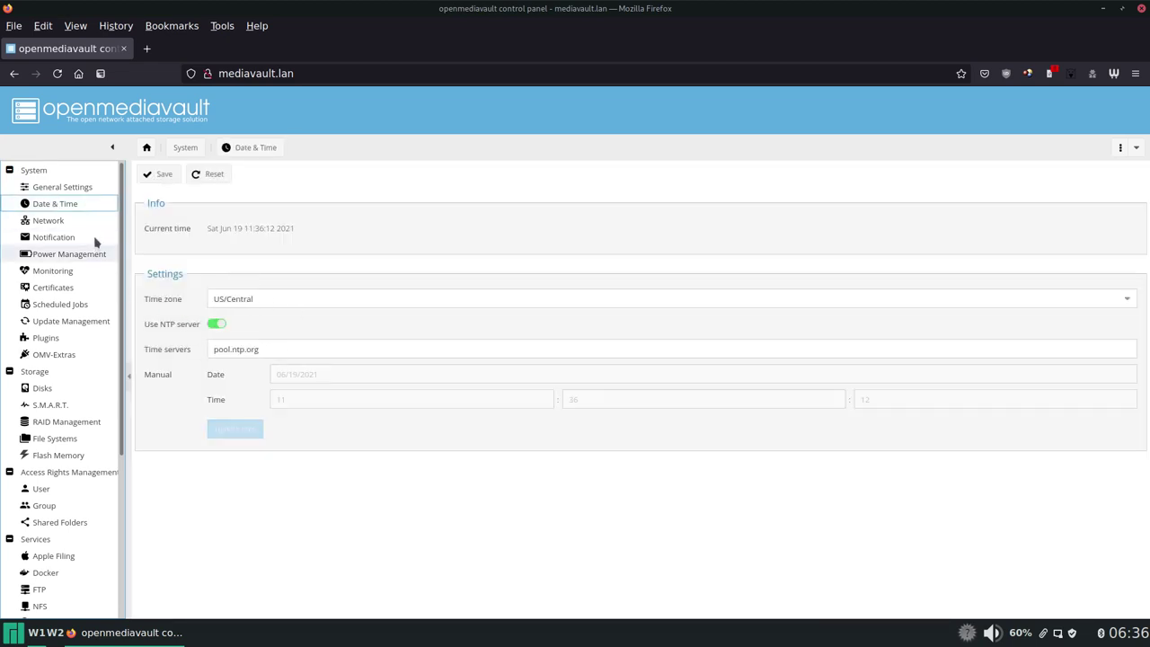
# Step: Browse the Network Interfaces, Proxy, Service Discovery and Firewall tabs, ending on General
pyautogui.click(70, 221)
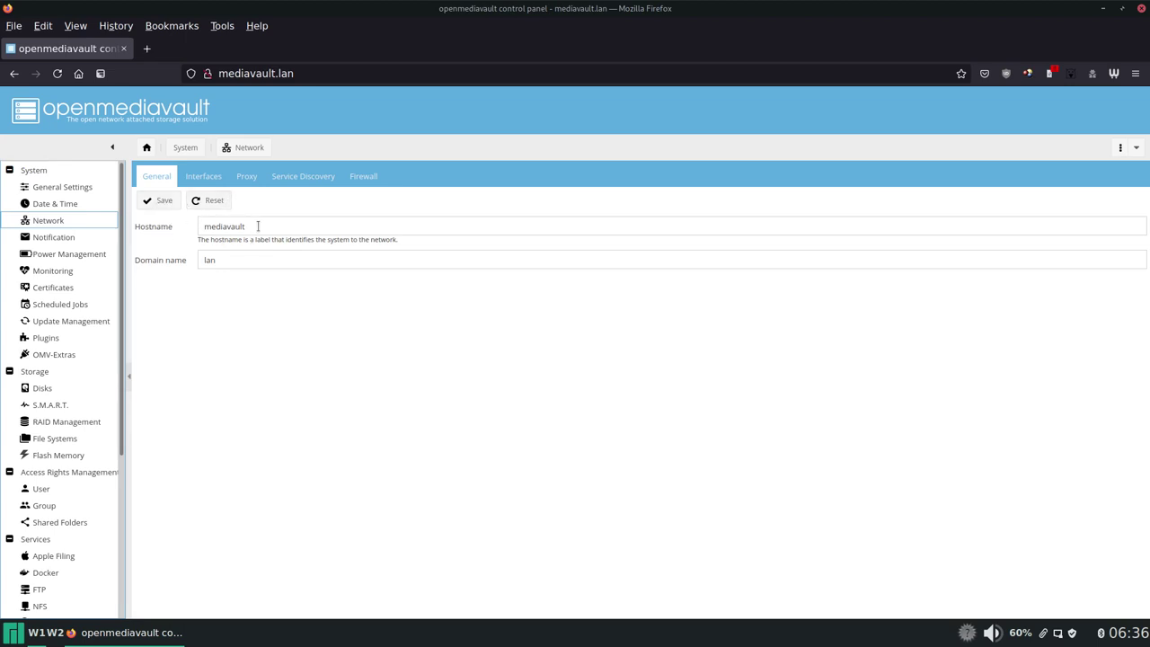
pyautogui.click(203, 177)
pyautogui.click(248, 177)
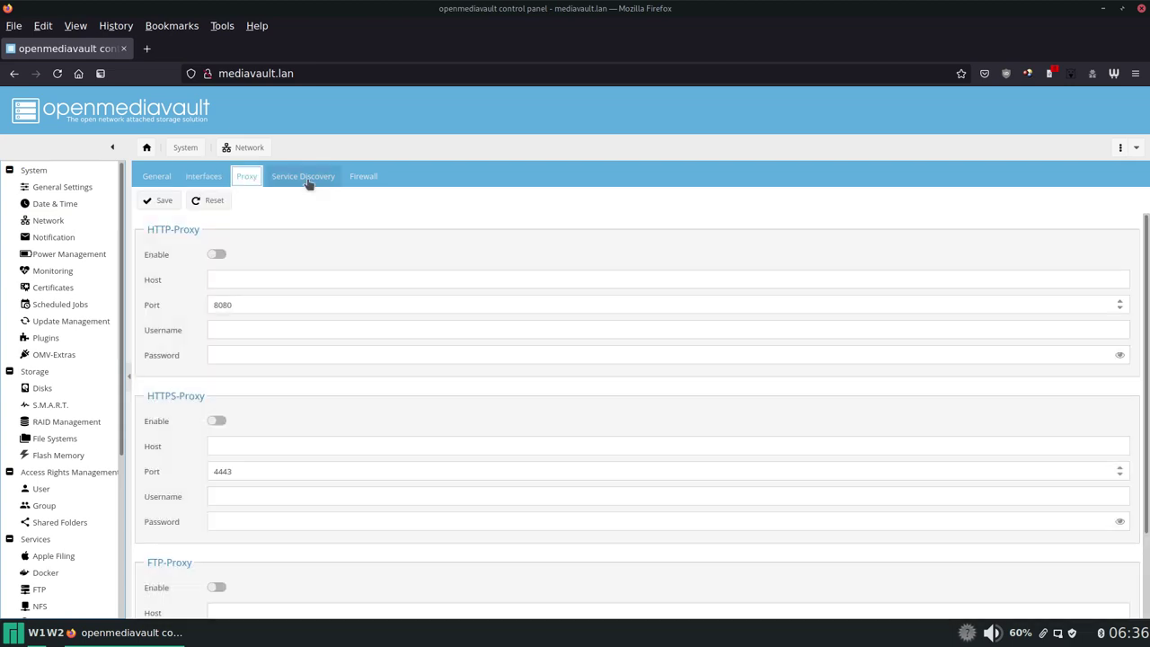
pyautogui.click(305, 178)
pyautogui.click(363, 178)
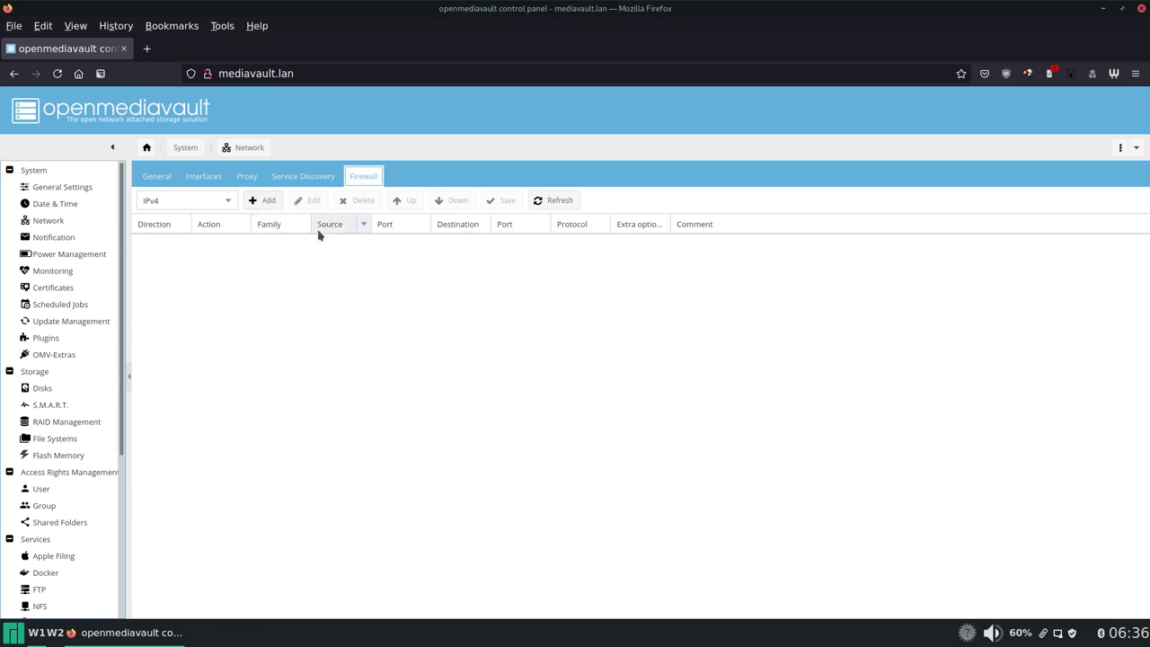
pyautogui.click(303, 178)
pyautogui.click(256, 182)
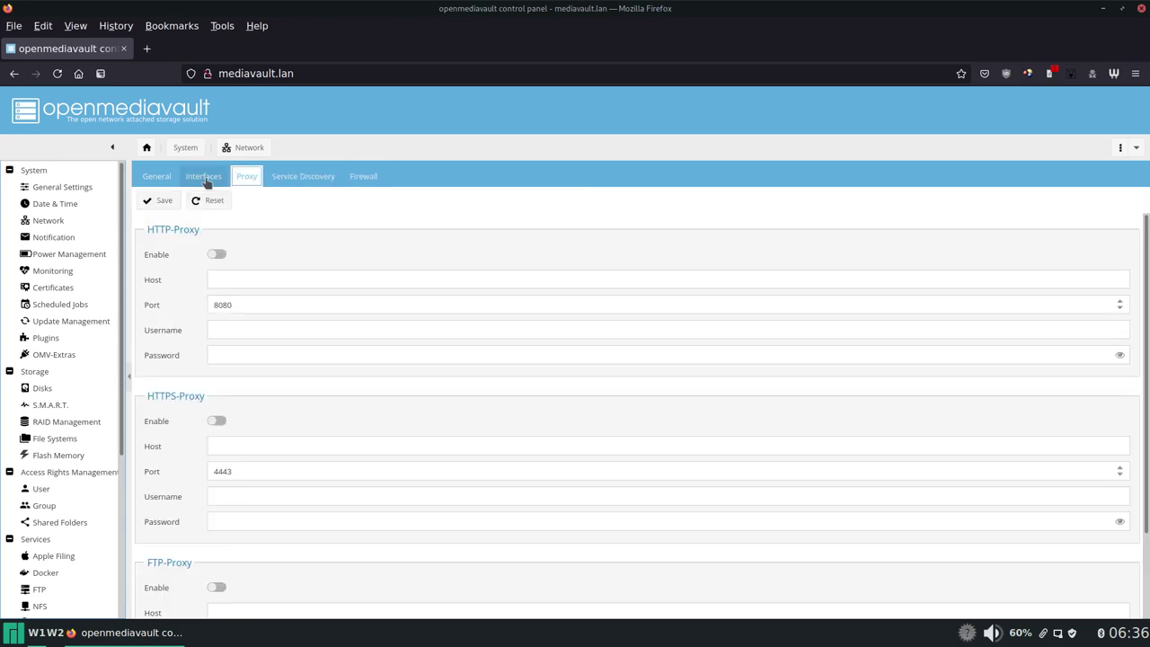
pyautogui.click(207, 181)
pyautogui.click(156, 180)
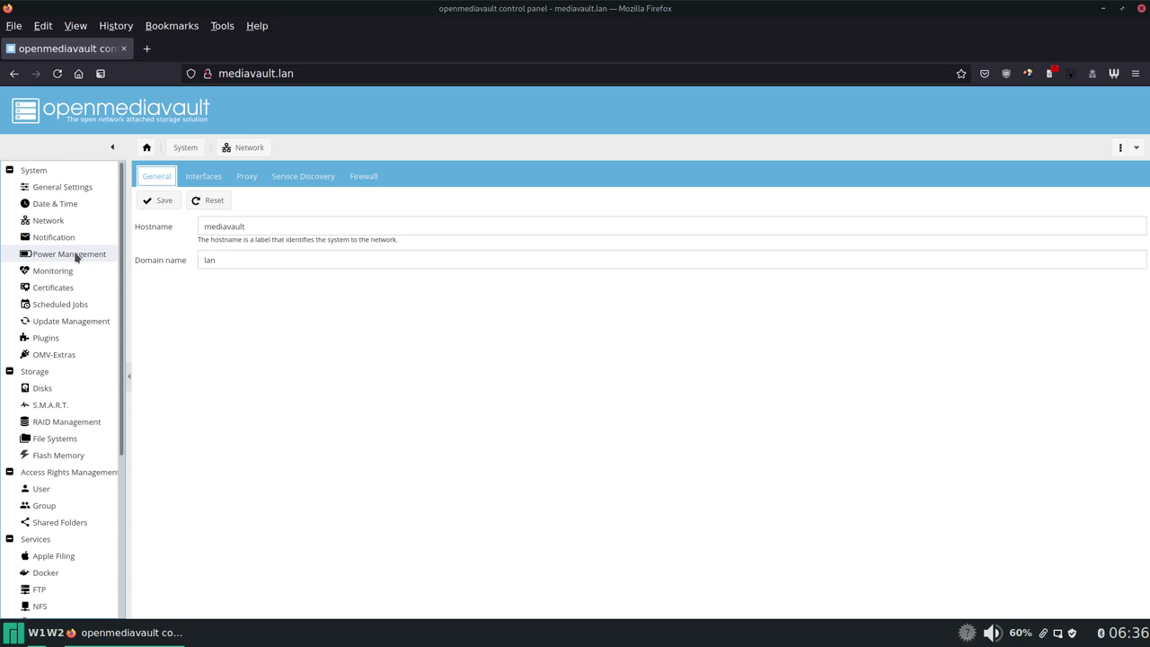
# Step: Check Scheduled Jobs, then return to the Update Management list of pending packages
pyautogui.click(61, 305)
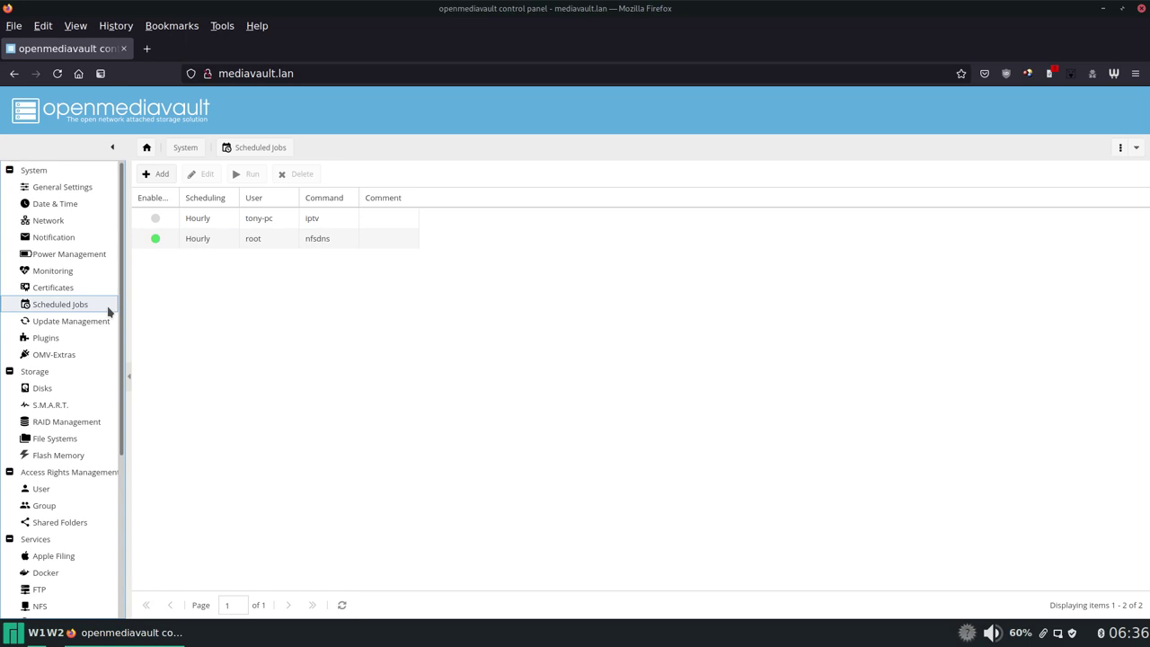
pyautogui.click(87, 322)
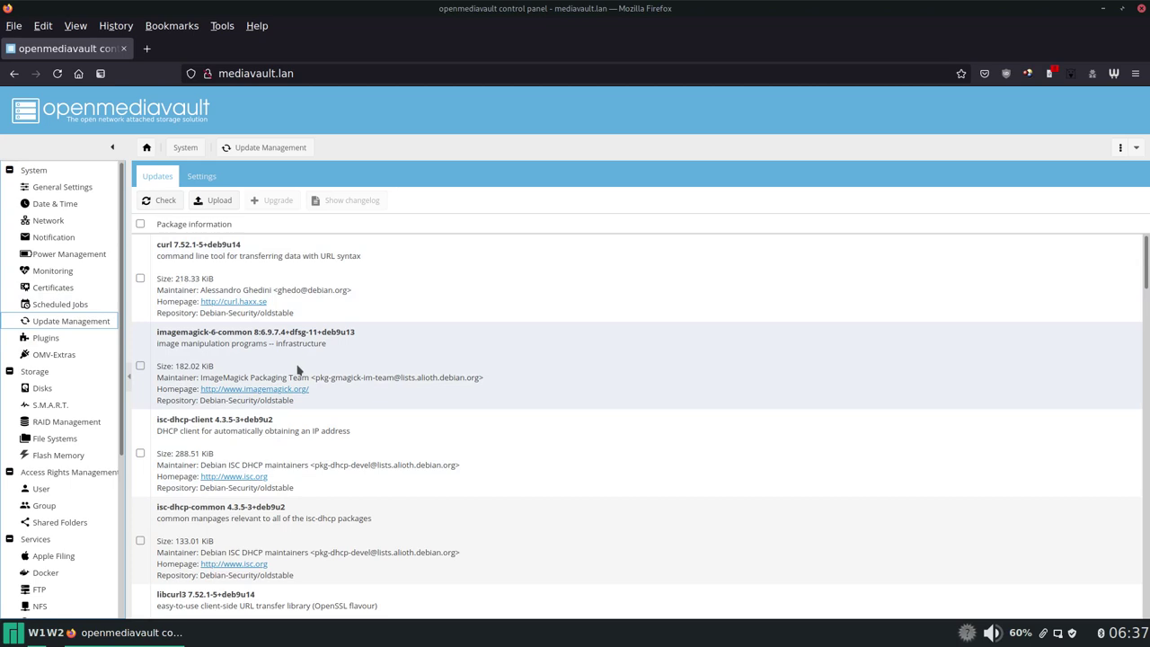
# Step: SSH into mediavault via the sshmv alias, type sudo omv-update, then hide the terminal
pyautogui.hotkey('ctrl', 'alt', 't')
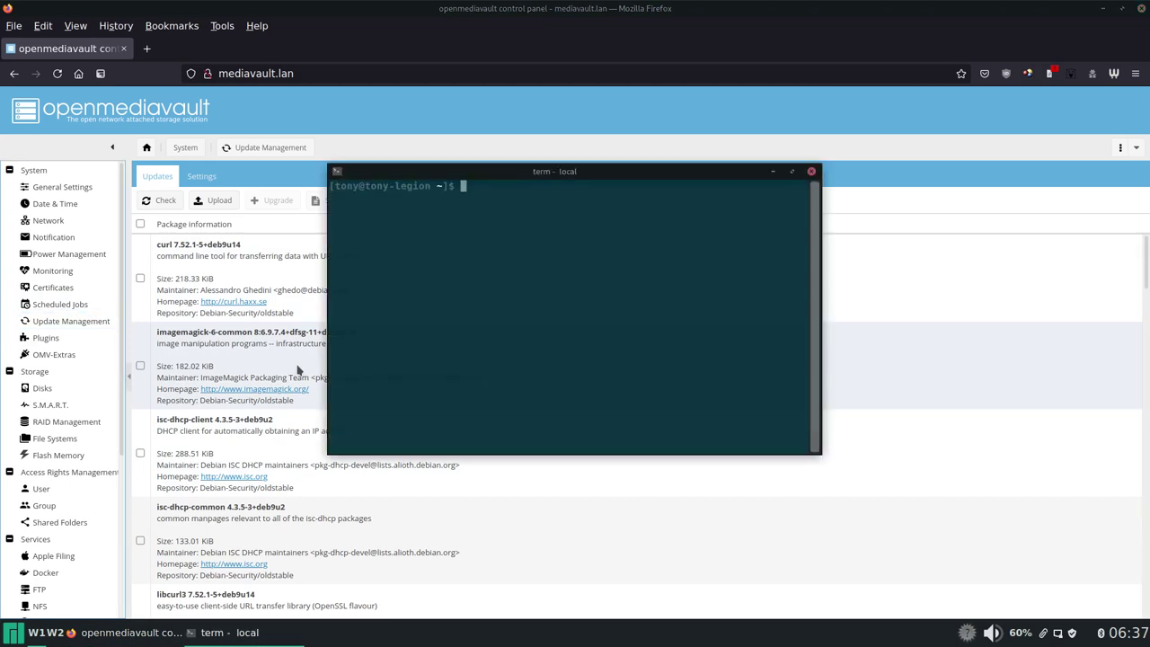
pyautogui.write('sshmv')
pyautogui.press('Return')
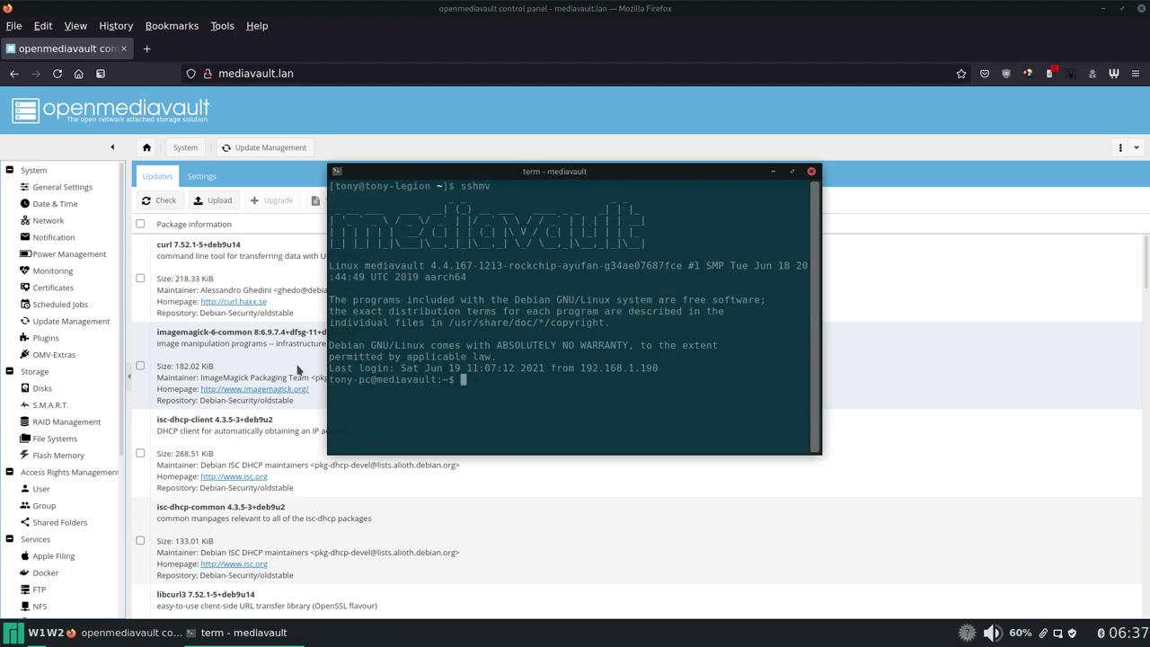
pyautogui.write('sudo omv-update')
pyautogui.hotkey('alt', 'Tab')
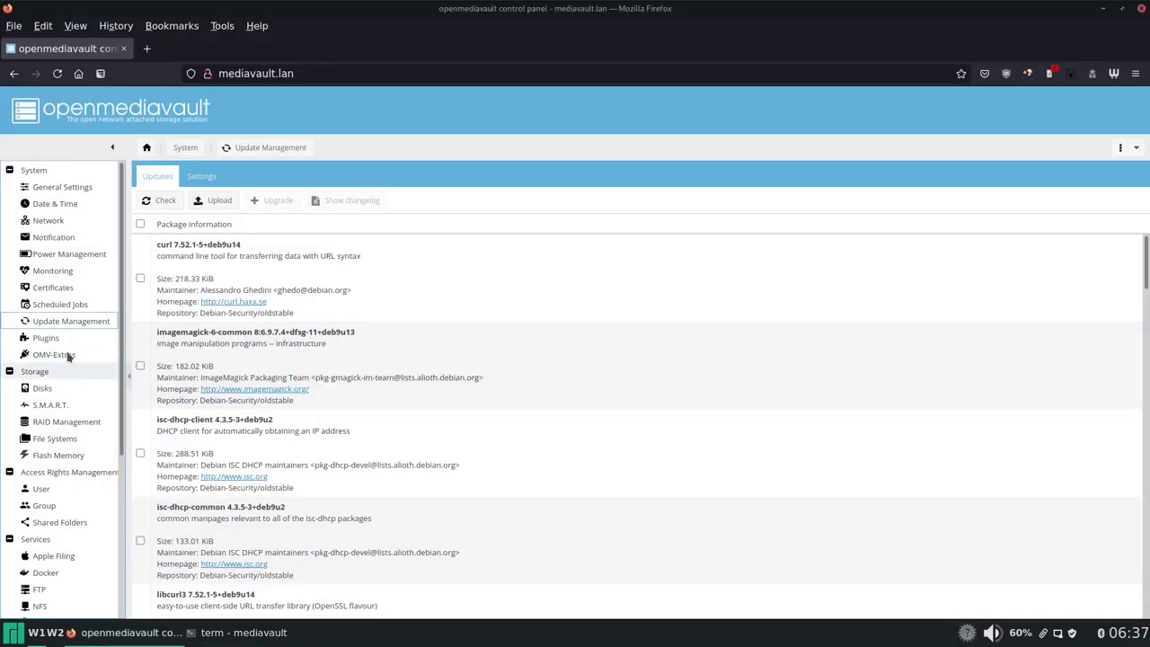
# Step: Scroll through the Plugins list, then go to the Disks page listing five drives
pyautogui.click(72, 337)
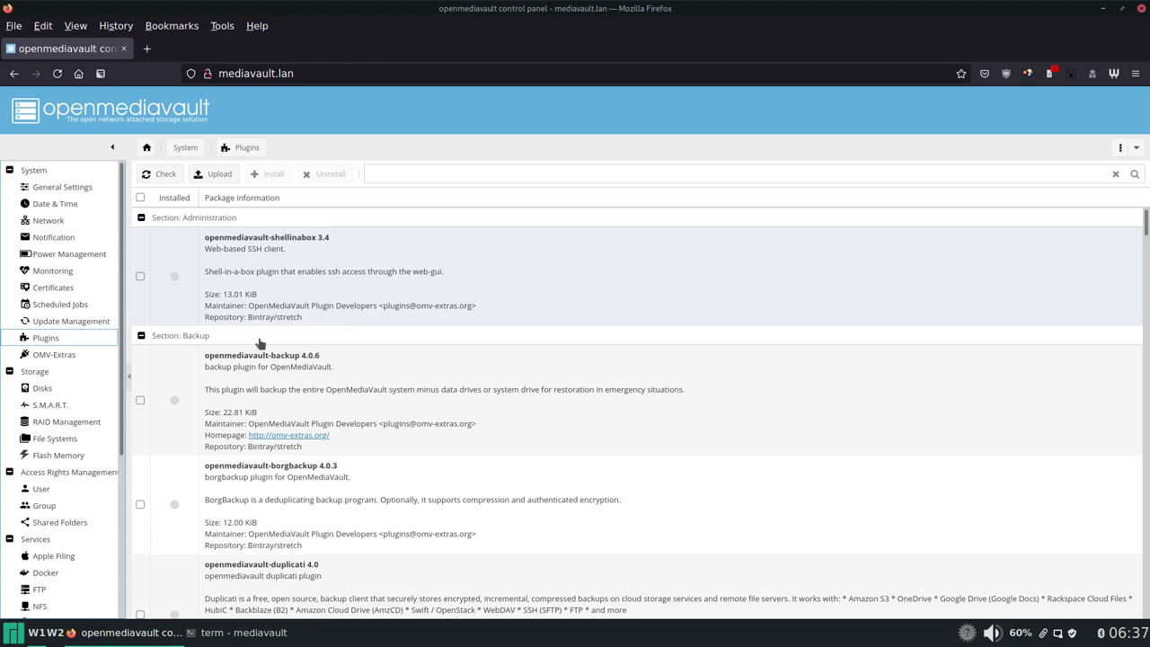
pyautogui.scroll(-3, 293, 359)
pyautogui.scroll(-12, 294, 358)
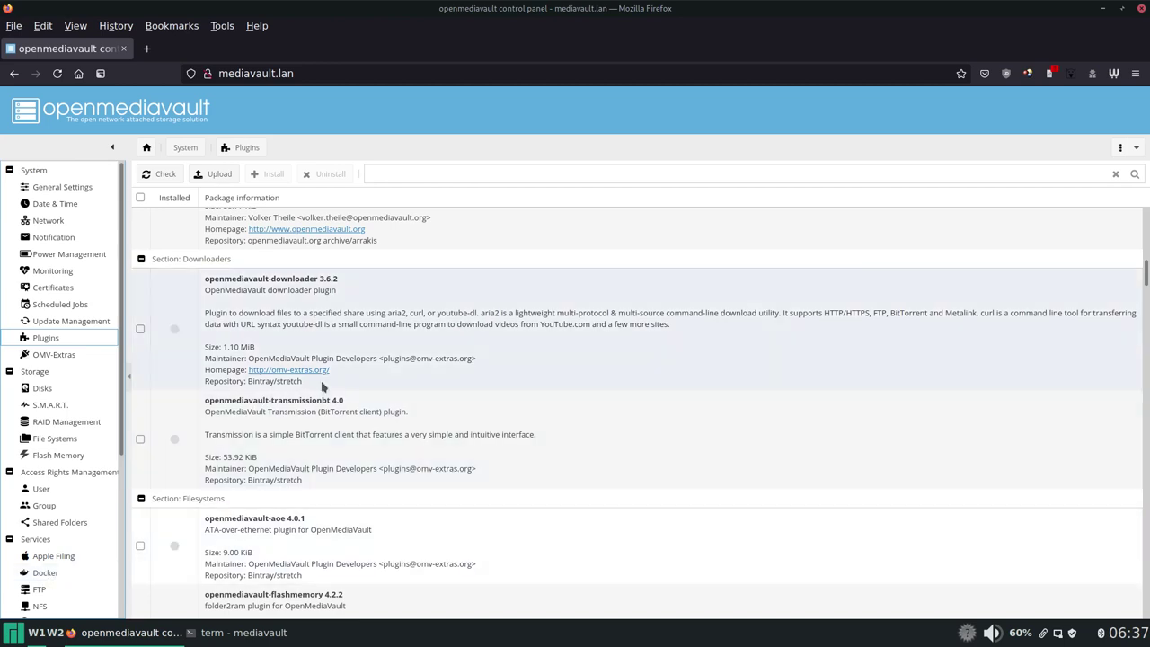
pyautogui.scroll(-5, 368, 341)
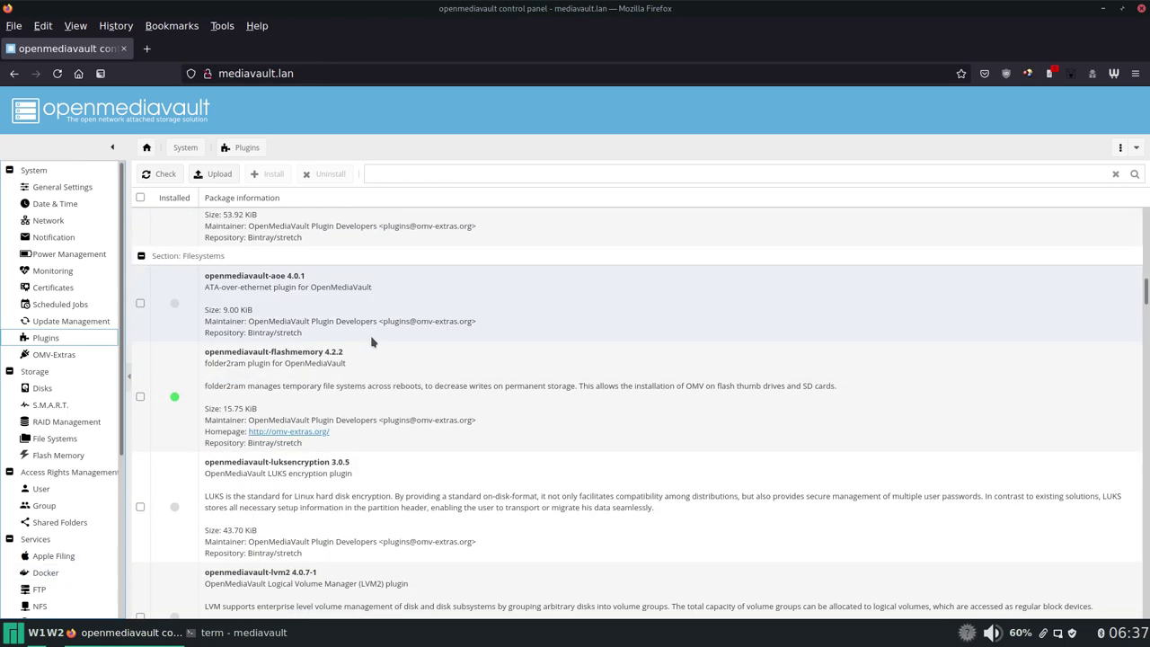
pyautogui.scroll(-2, 371, 341)
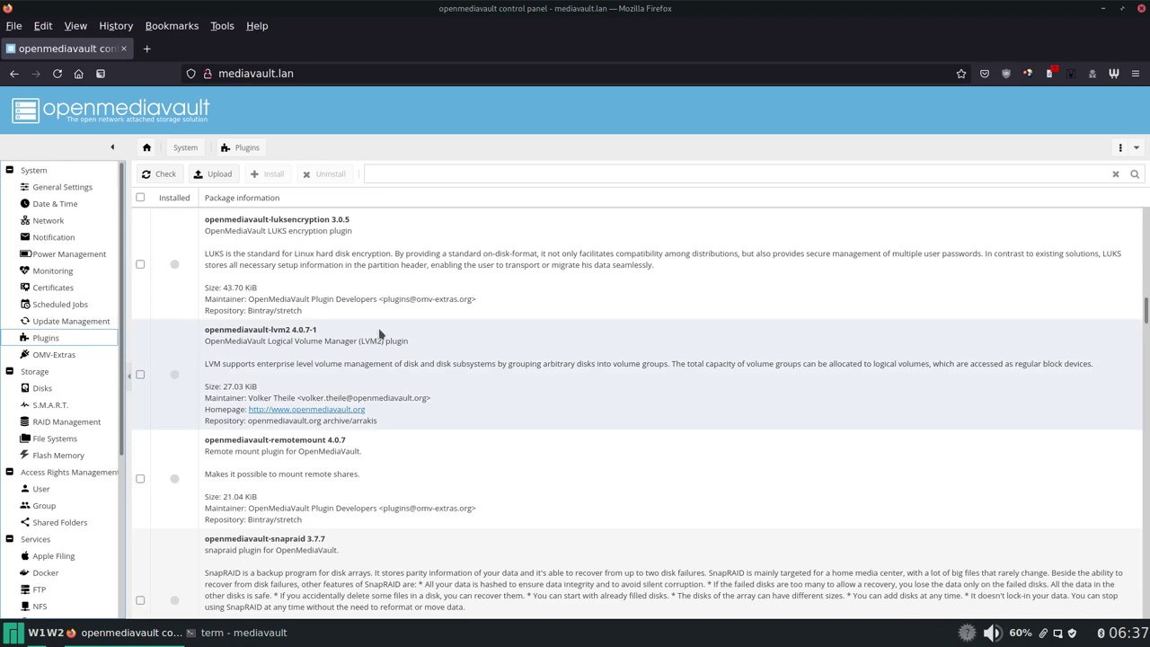
pyautogui.scroll(-4, 380, 332)
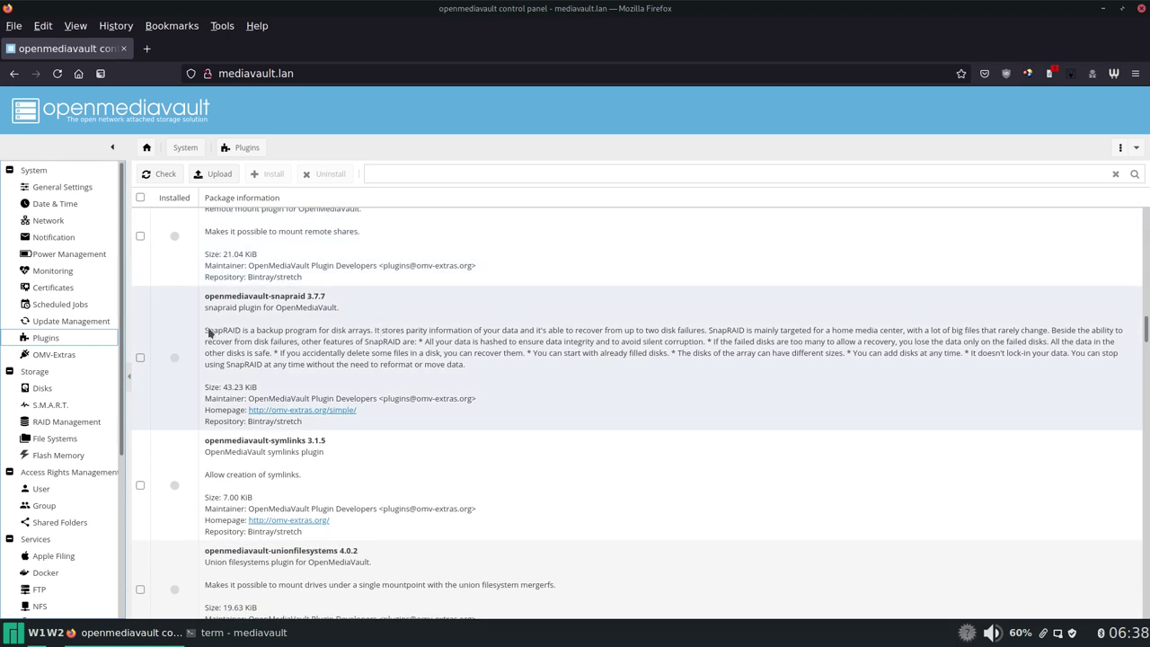
pyautogui.click(42, 388)
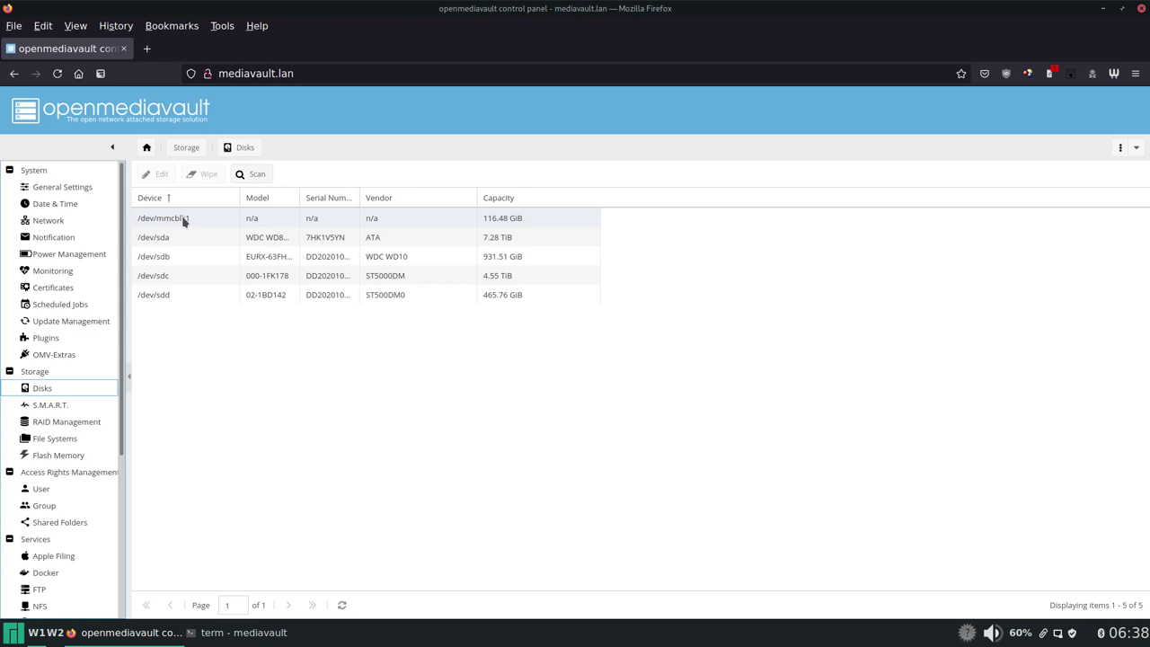
# Step: Select each disk in turn: /dev/mmcblk1, /dev/sda, /dev/sdb, /dev/sdc and /dev/sdd
pyautogui.click(386, 218)
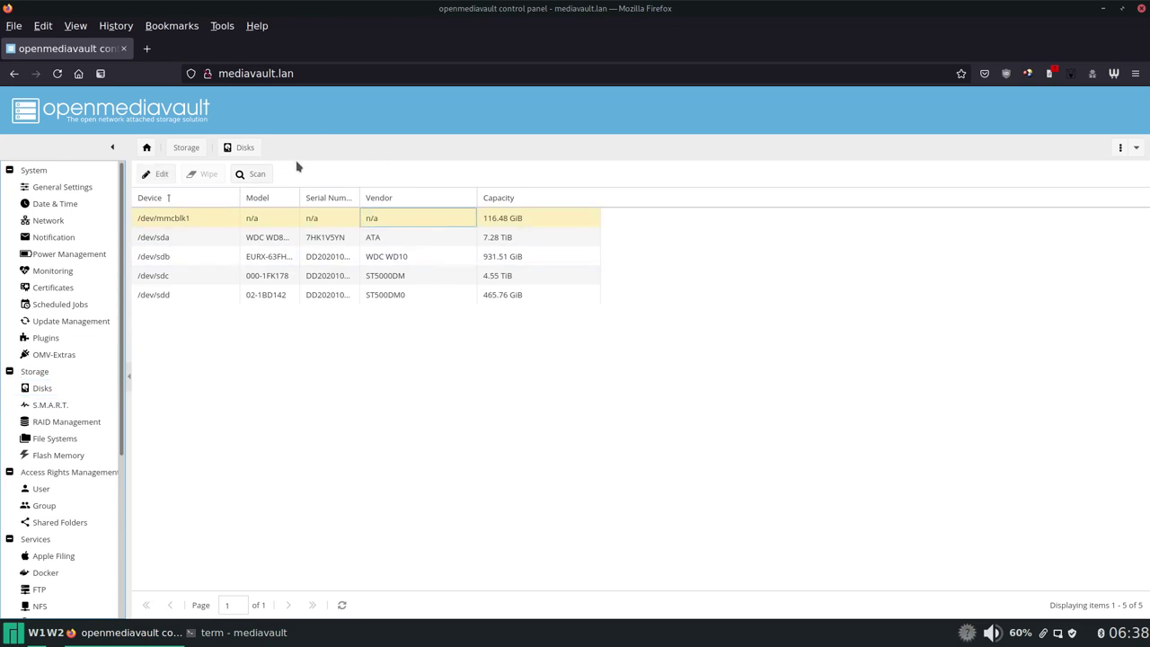
pyautogui.click(207, 240)
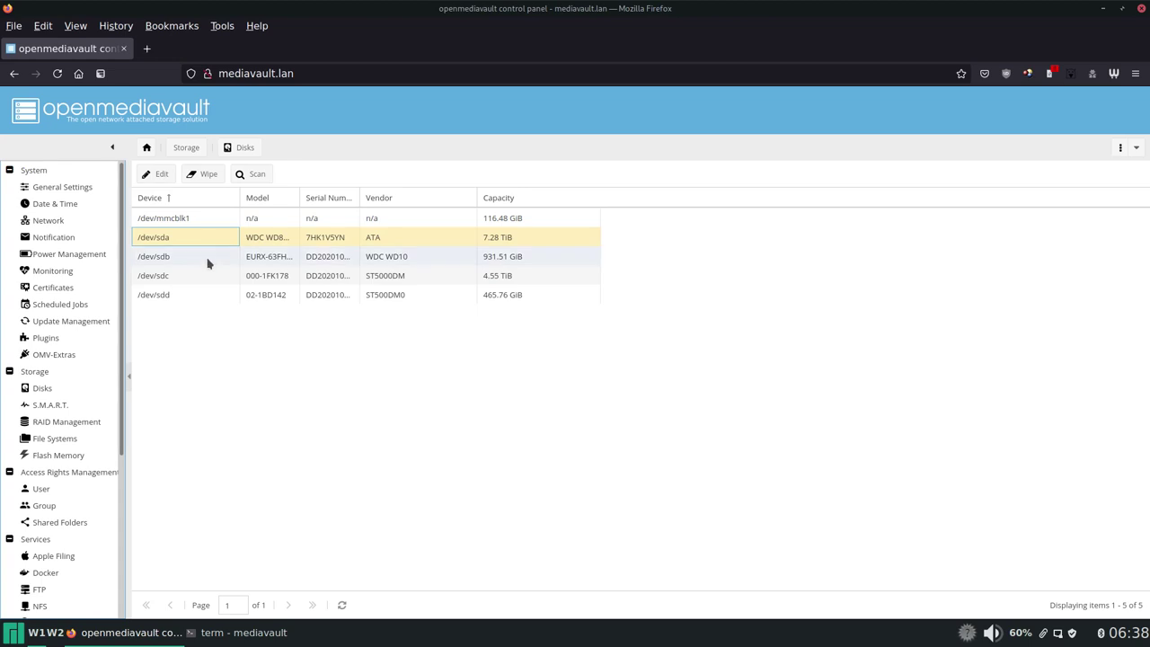
pyautogui.click(209, 260)
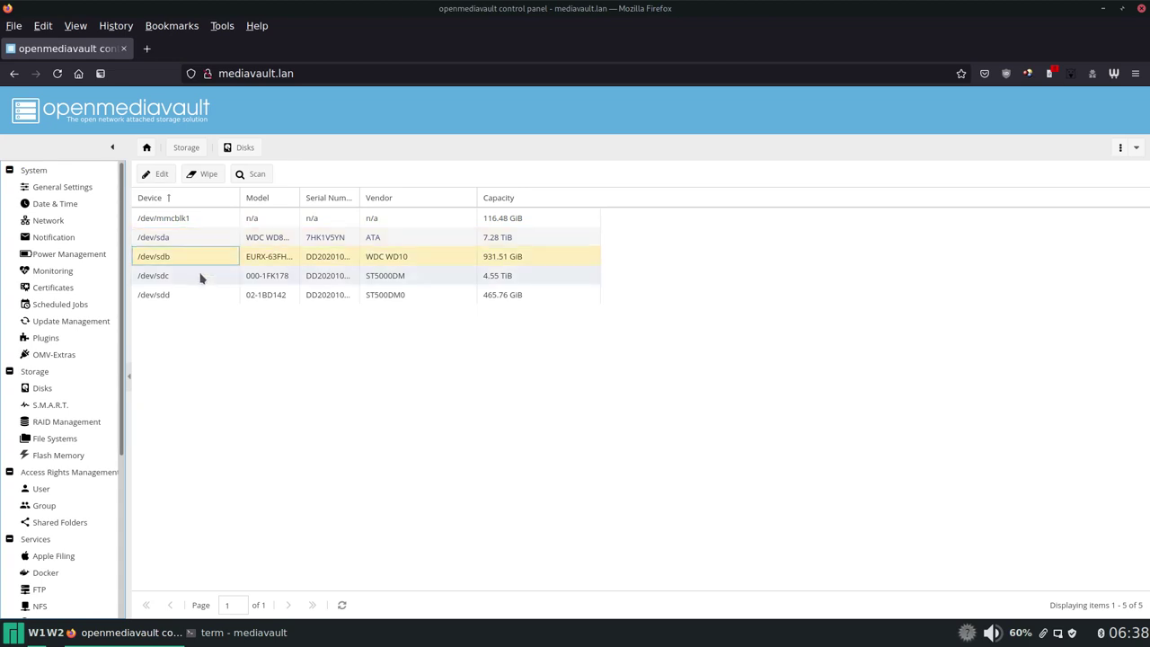
pyautogui.click(200, 277)
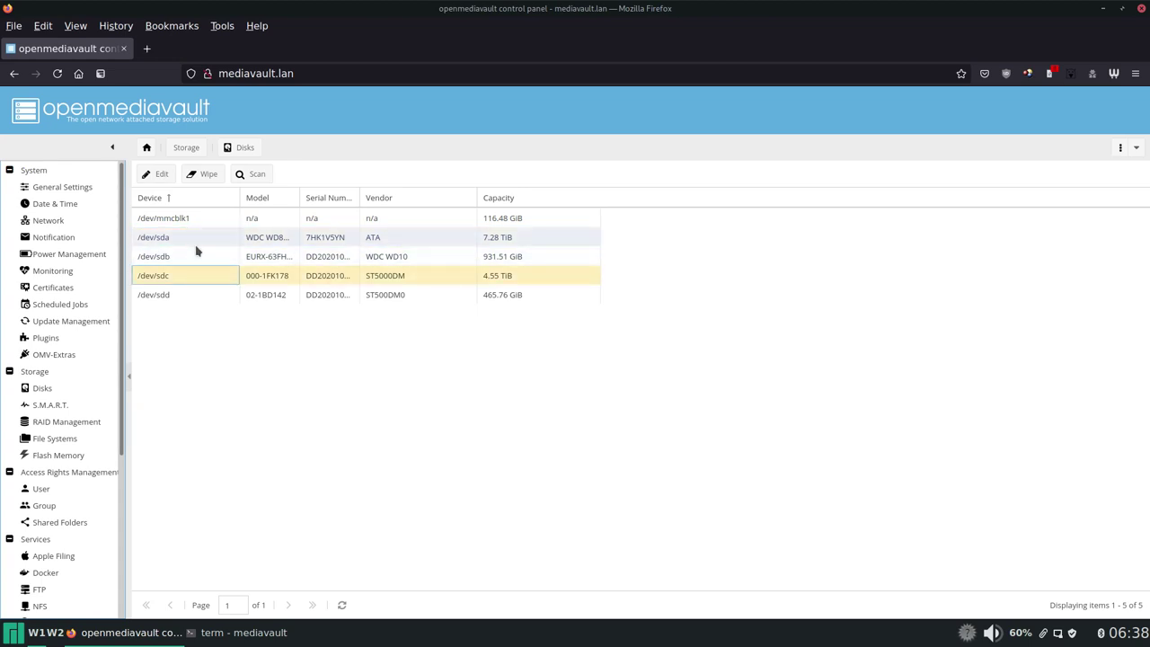
pyautogui.click(196, 300)
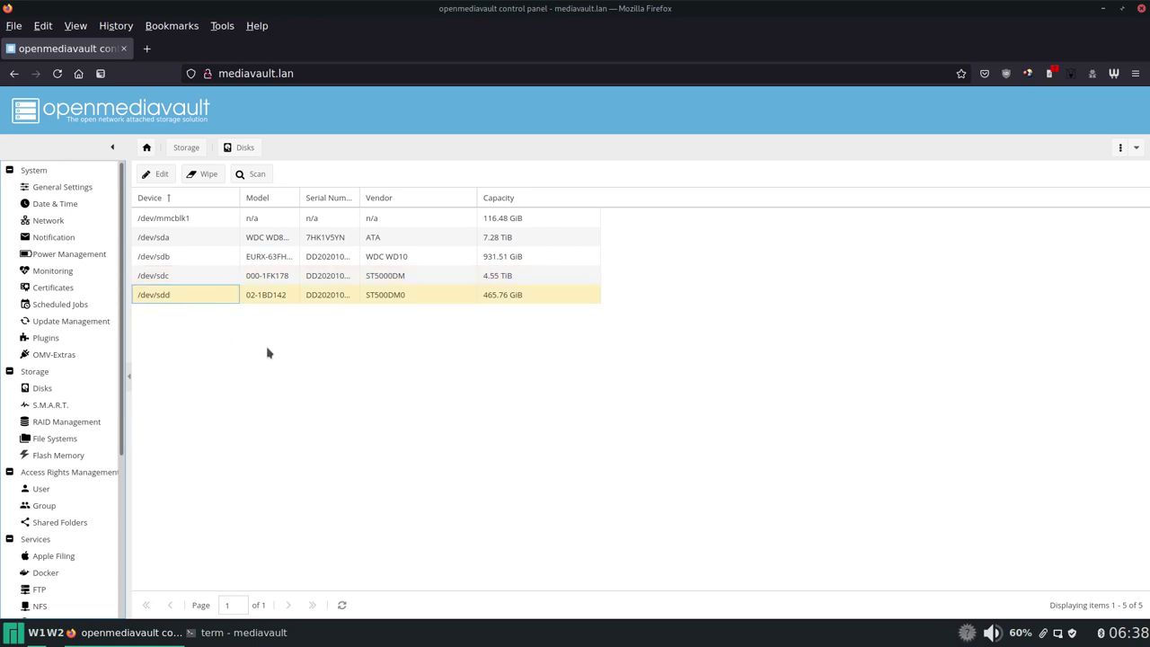
# Step: Review S.M.A.R.T. status and temperatures on the Devices tab, then go to RAID Management
pyautogui.click(50, 405)
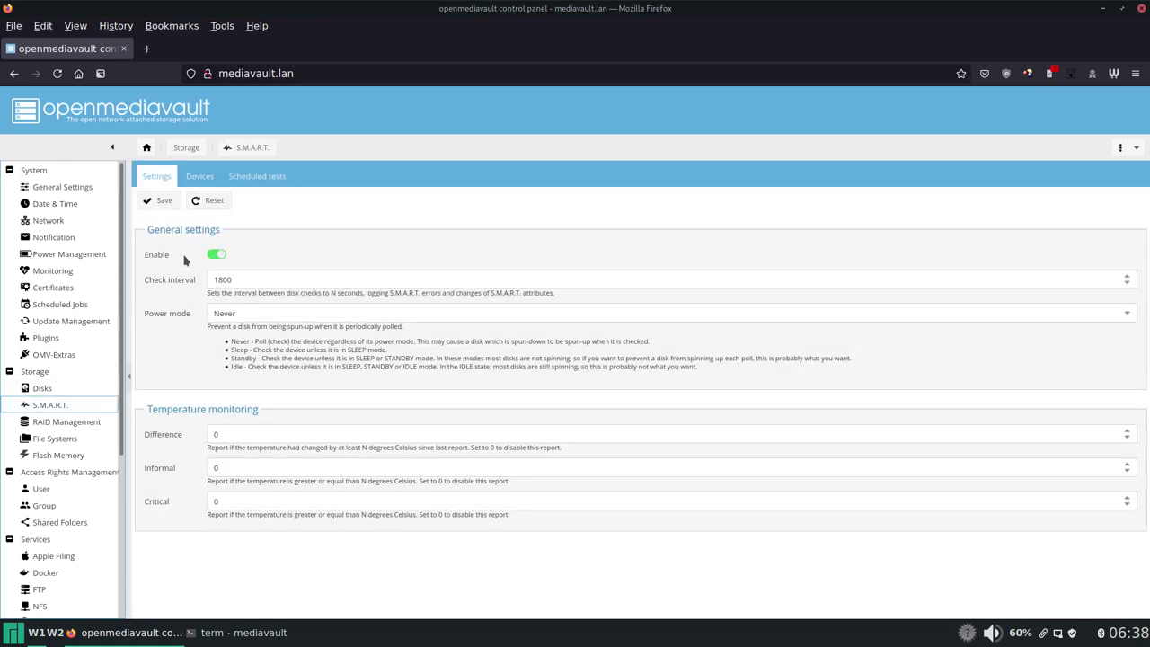
pyautogui.click(201, 178)
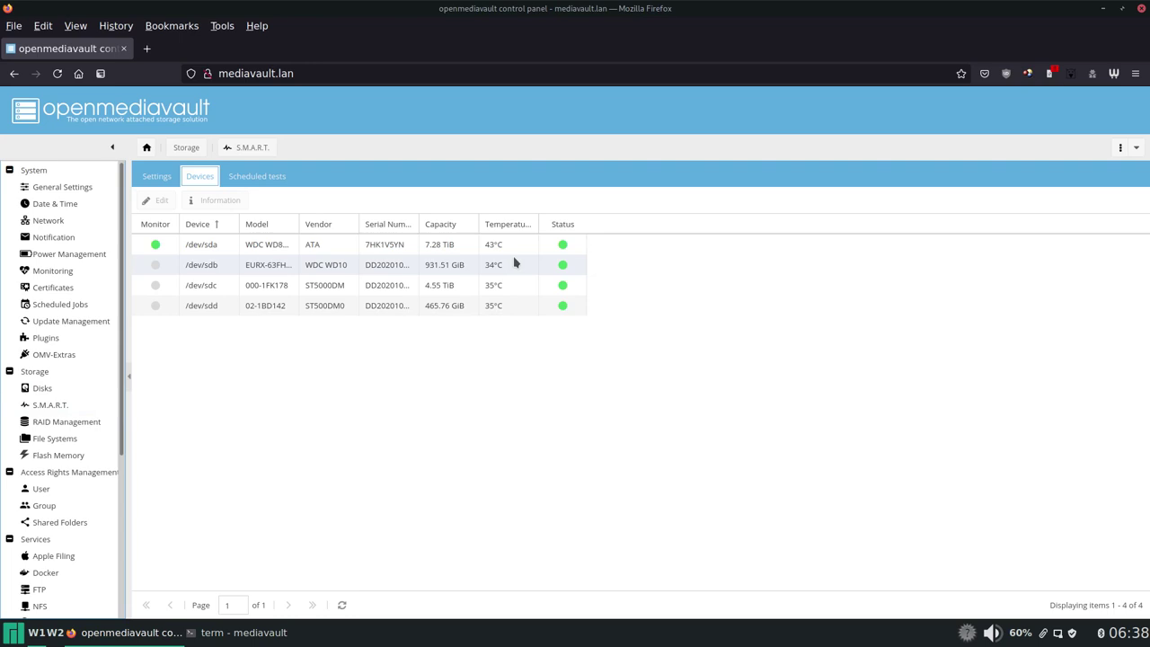
pyautogui.scroll(-1, 108, 417)
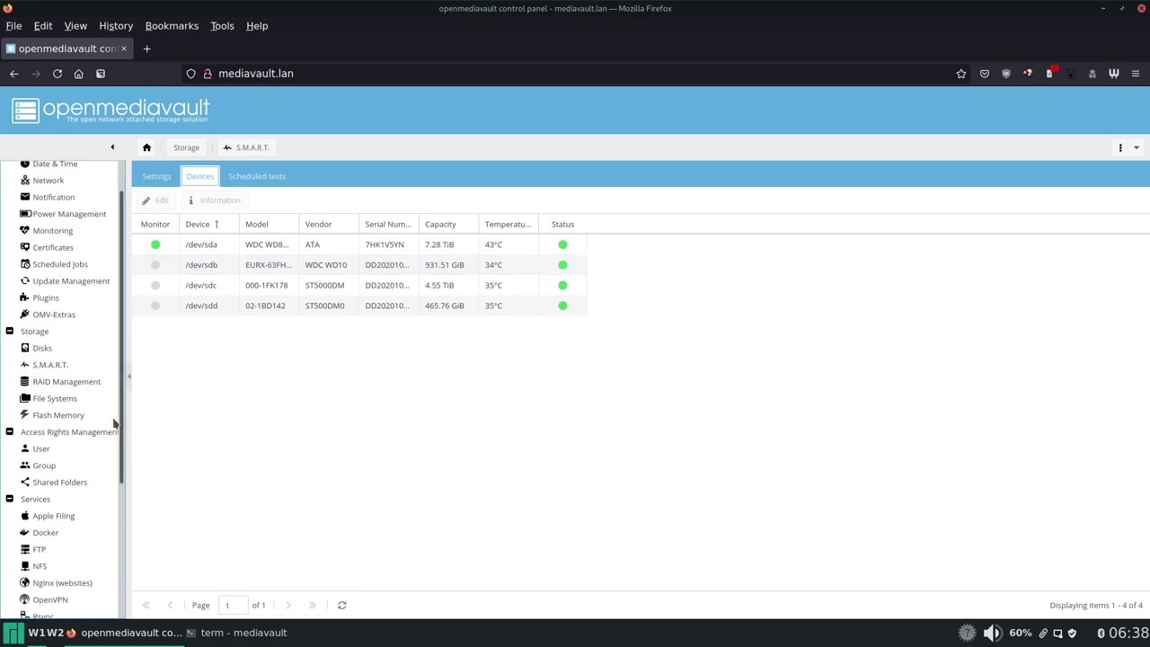
pyautogui.click(79, 383)
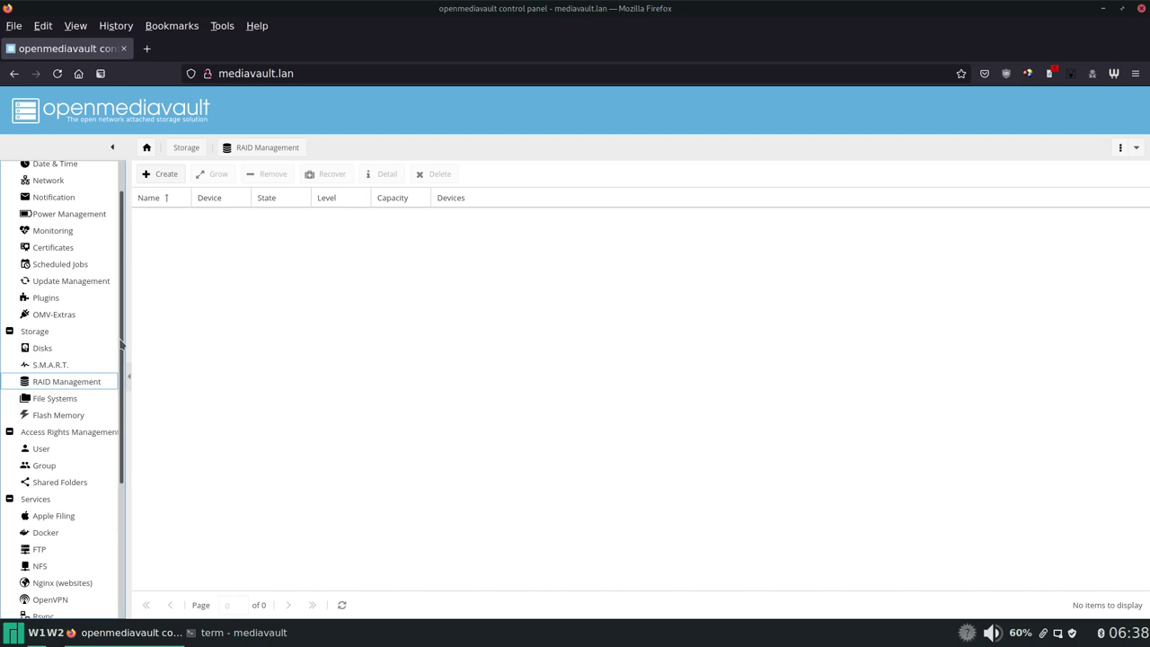
pyautogui.moveTo(123, 344); pyautogui.dragTo(124, 368)
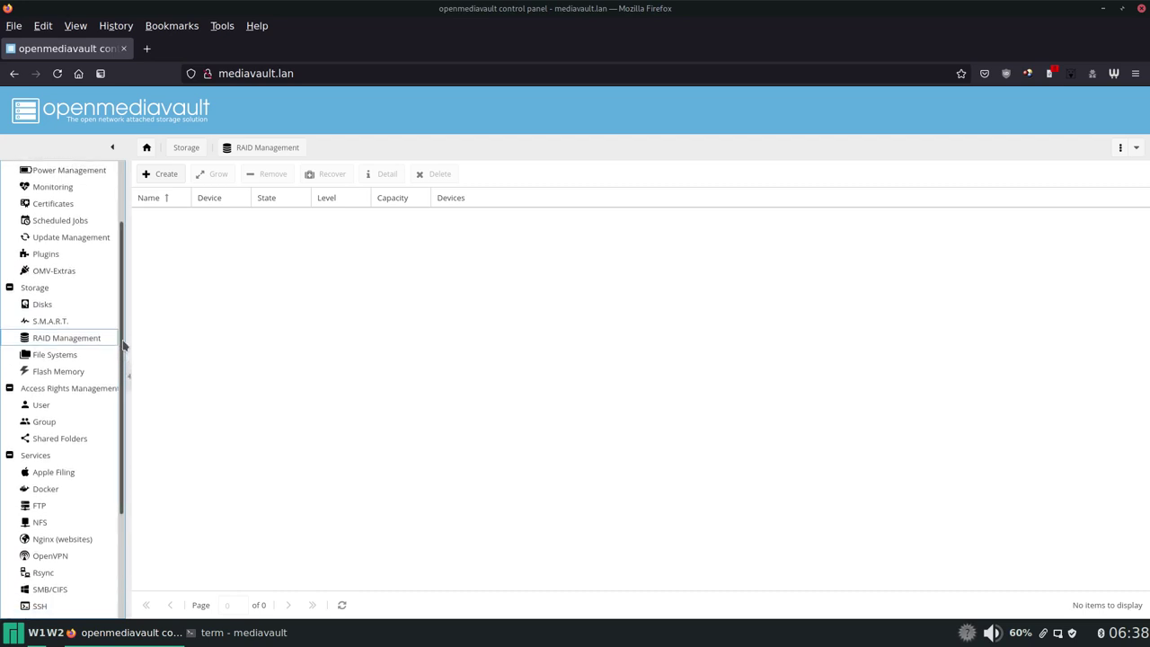
pyautogui.moveTo(124, 346); pyautogui.dragTo(123, 361)
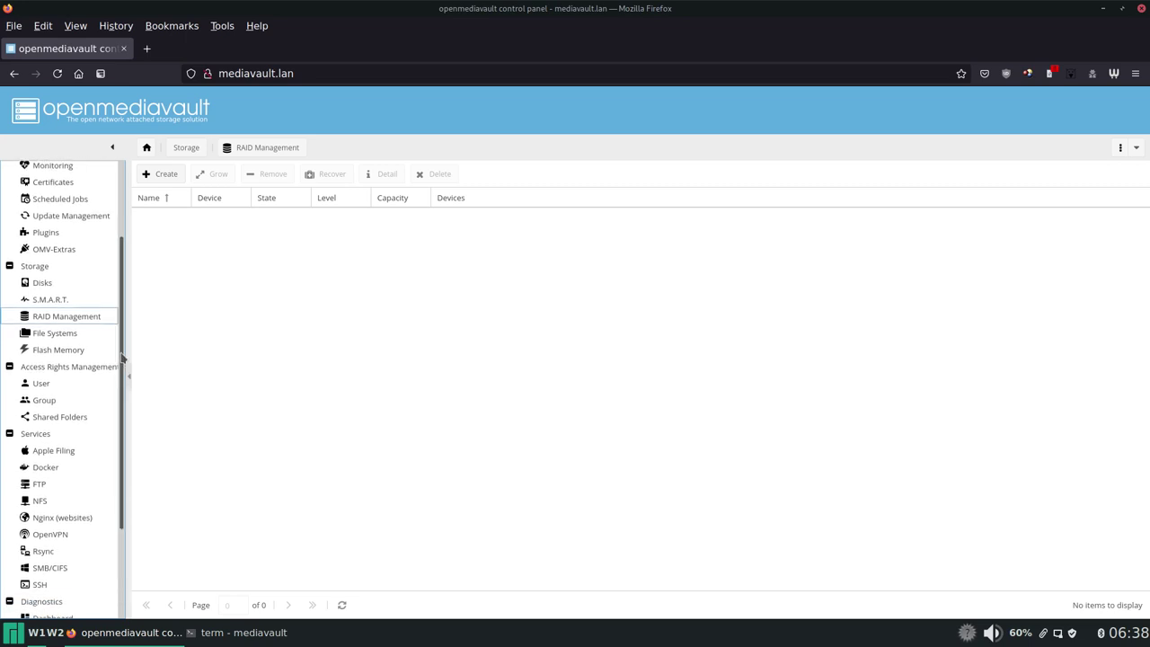
pyautogui.scroll(-1, 124, 334)
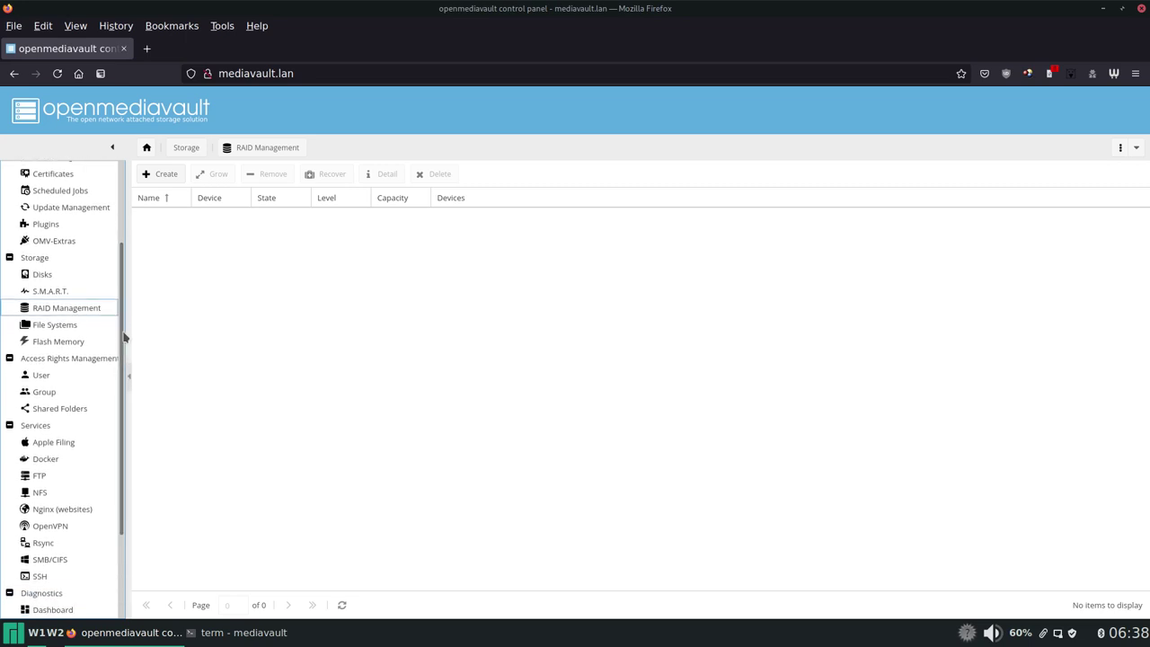
pyautogui.scroll(-1, 124, 337)
# Step: Review the six file systems, including unmounted ext4 'test' on /dev/sdd1, after a brief look at Disks
pyautogui.click(96, 315)
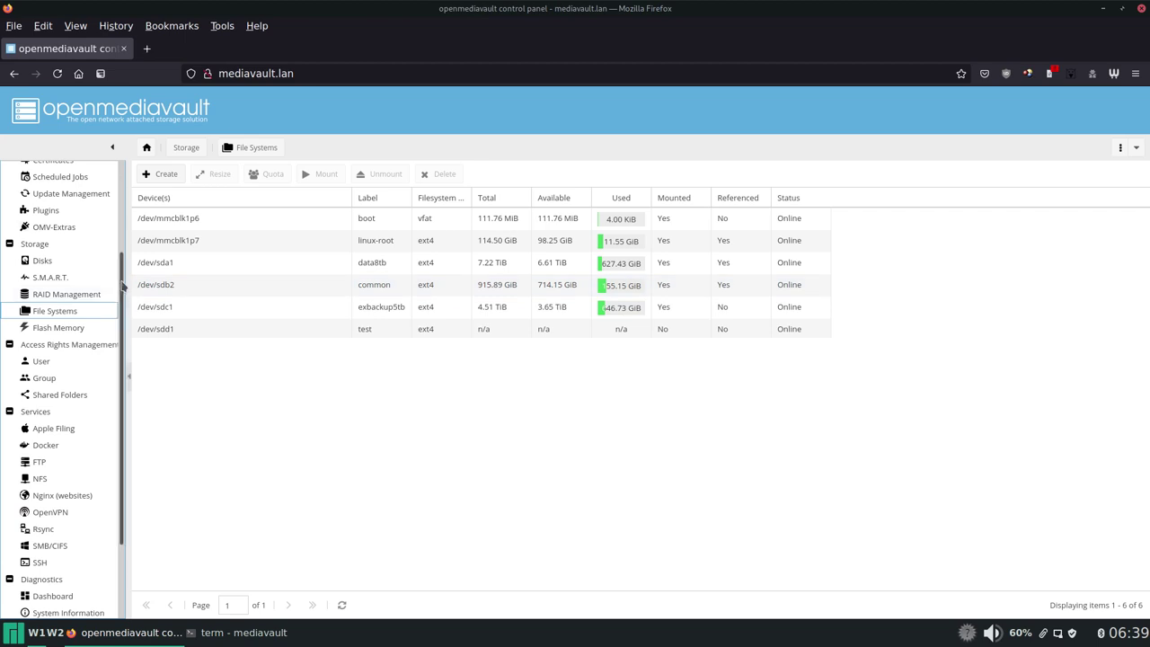
pyautogui.scroll(-1, 122, 306)
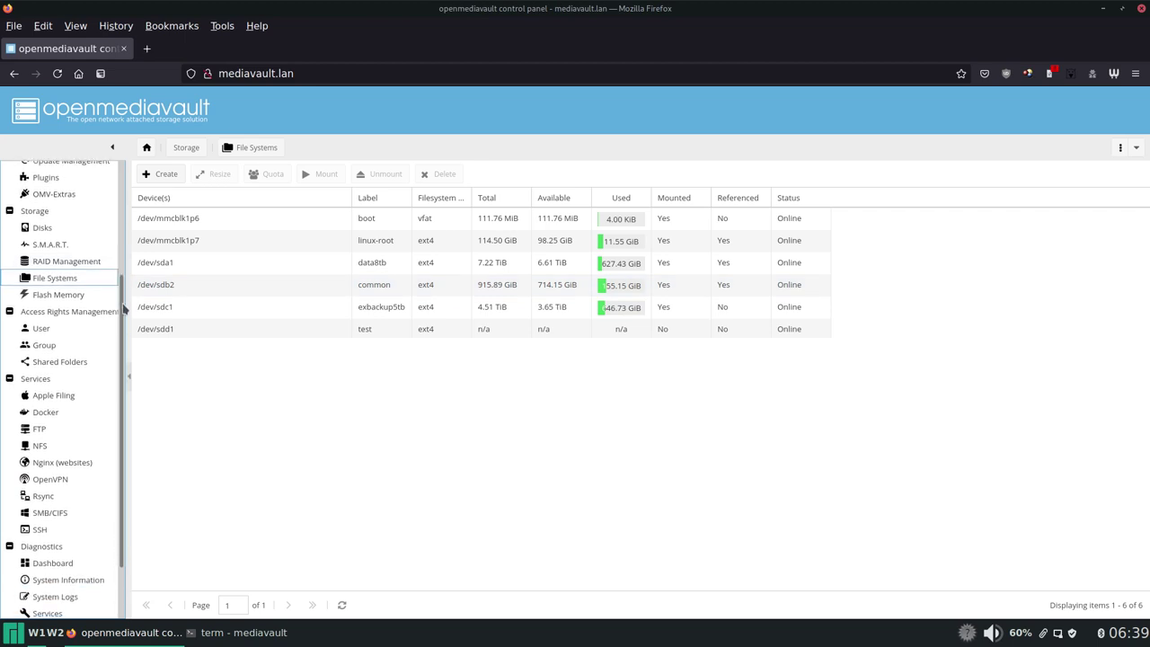
pyautogui.scroll(-1, 125, 308)
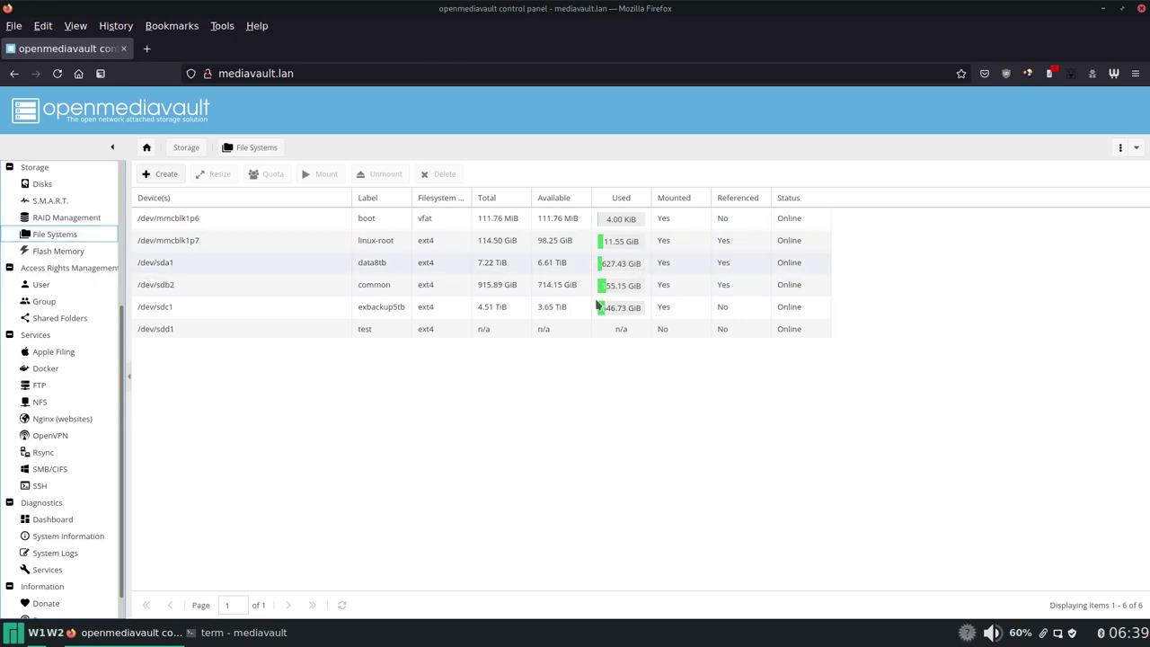
pyautogui.click(54, 183)
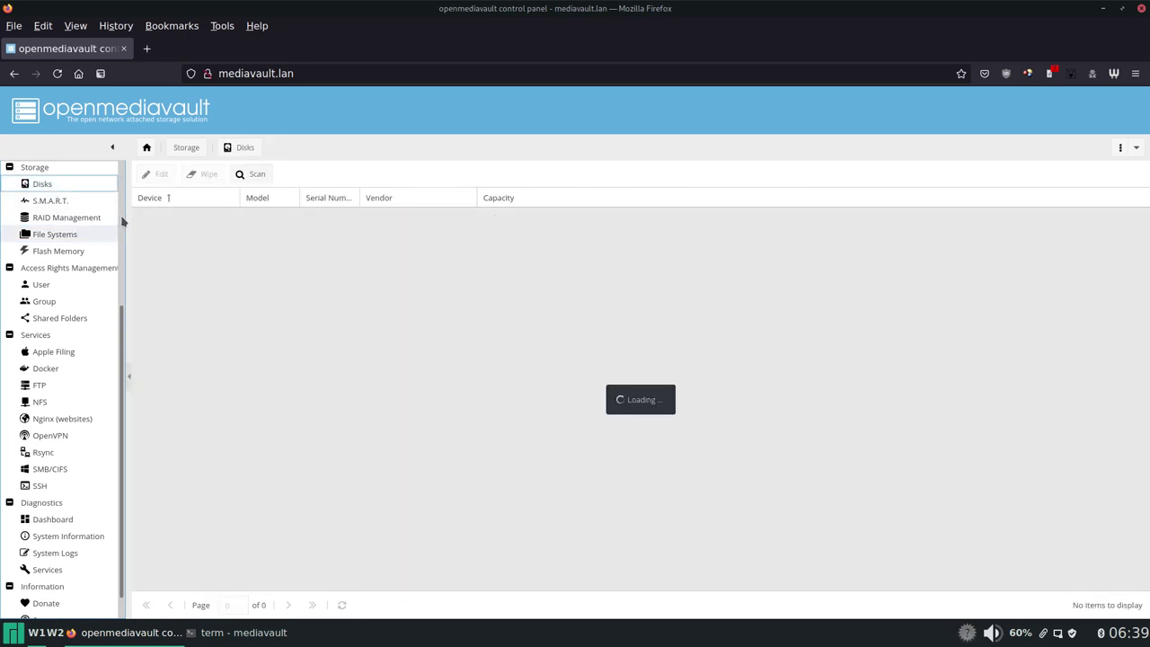
pyautogui.click(75, 237)
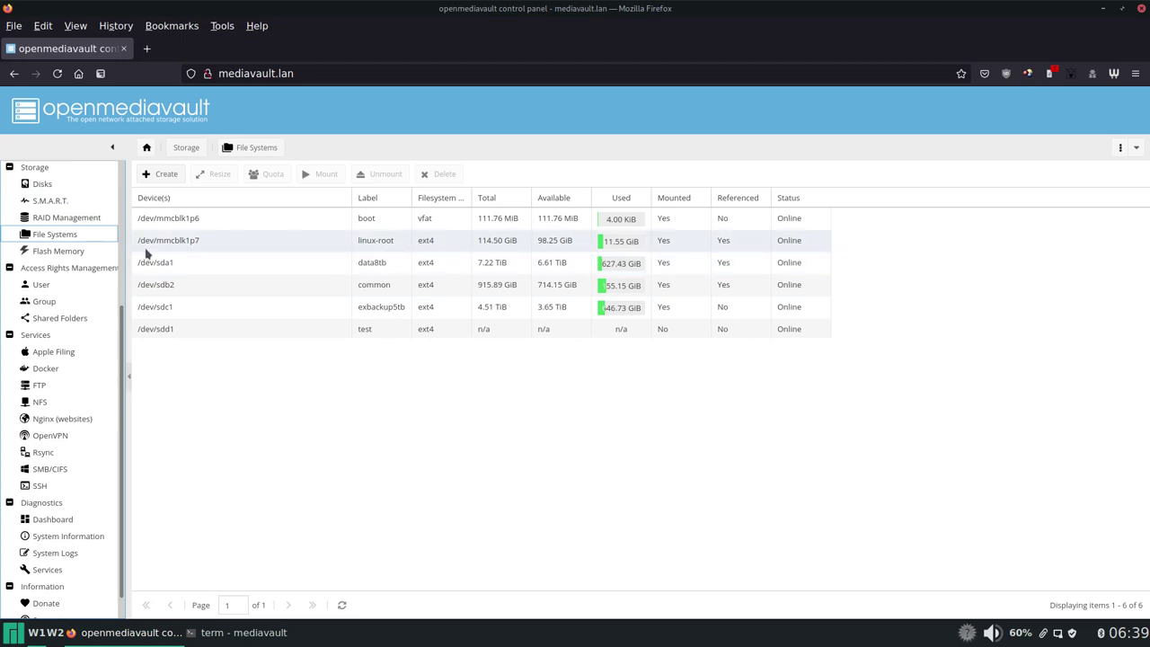
pyautogui.scroll(-1, 68, 283)
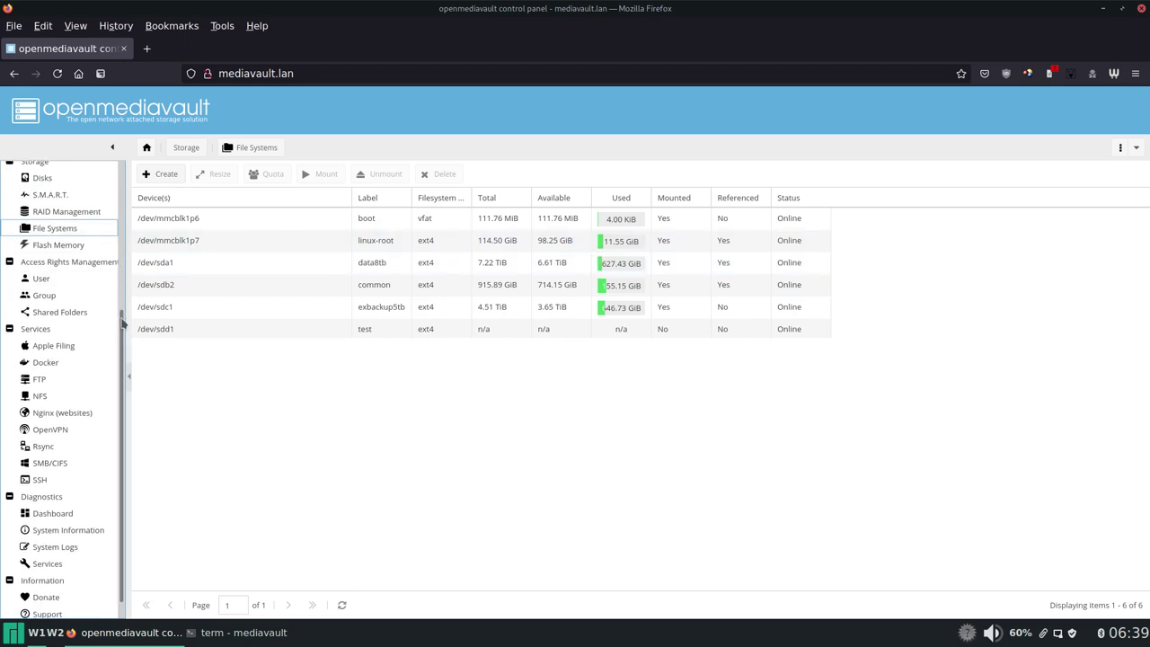
# Step: Switch between the nine-user list and twelve shared folders, then open a new Firefox tab
pyautogui.click(68, 281)
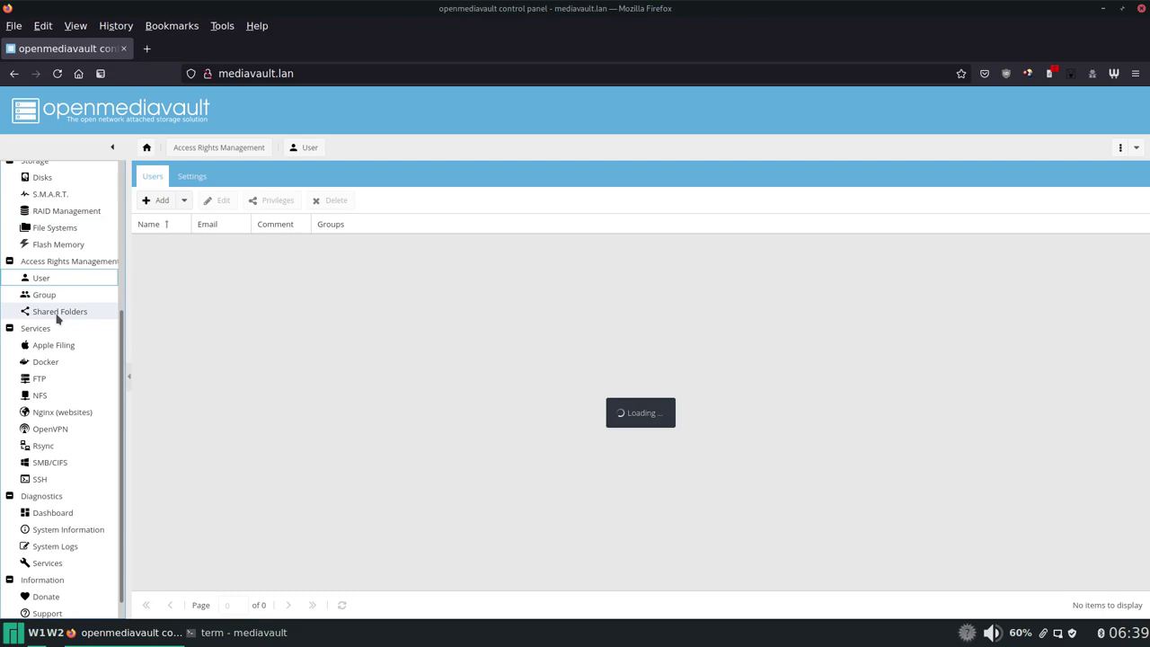
pyautogui.click(71, 313)
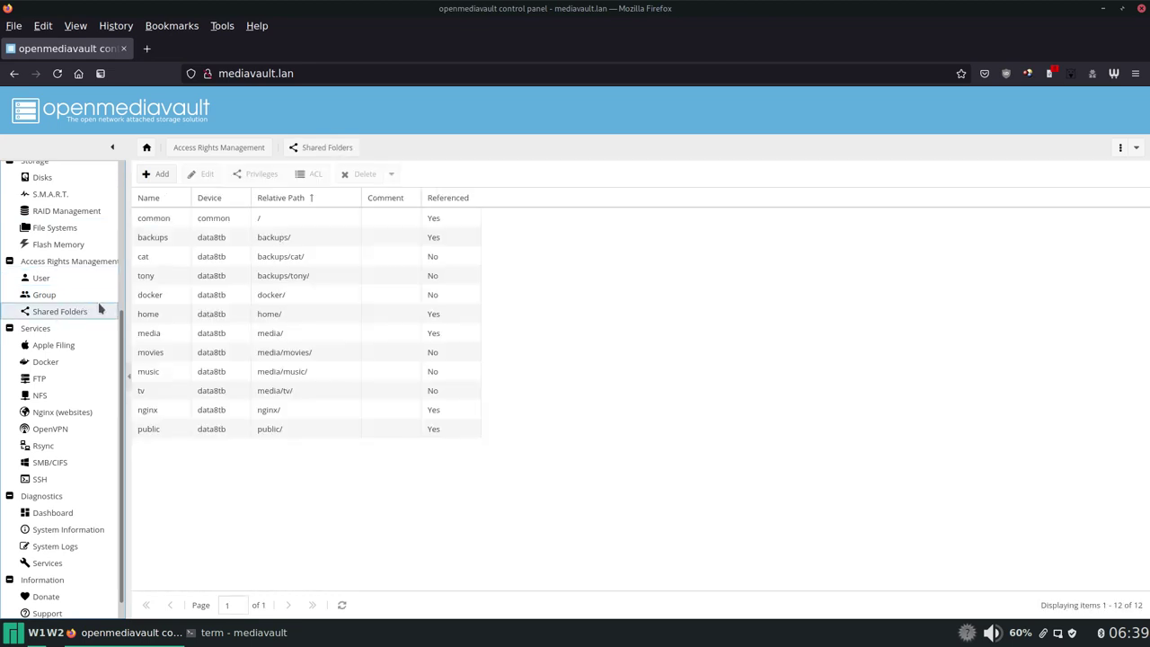
pyautogui.click(54, 282)
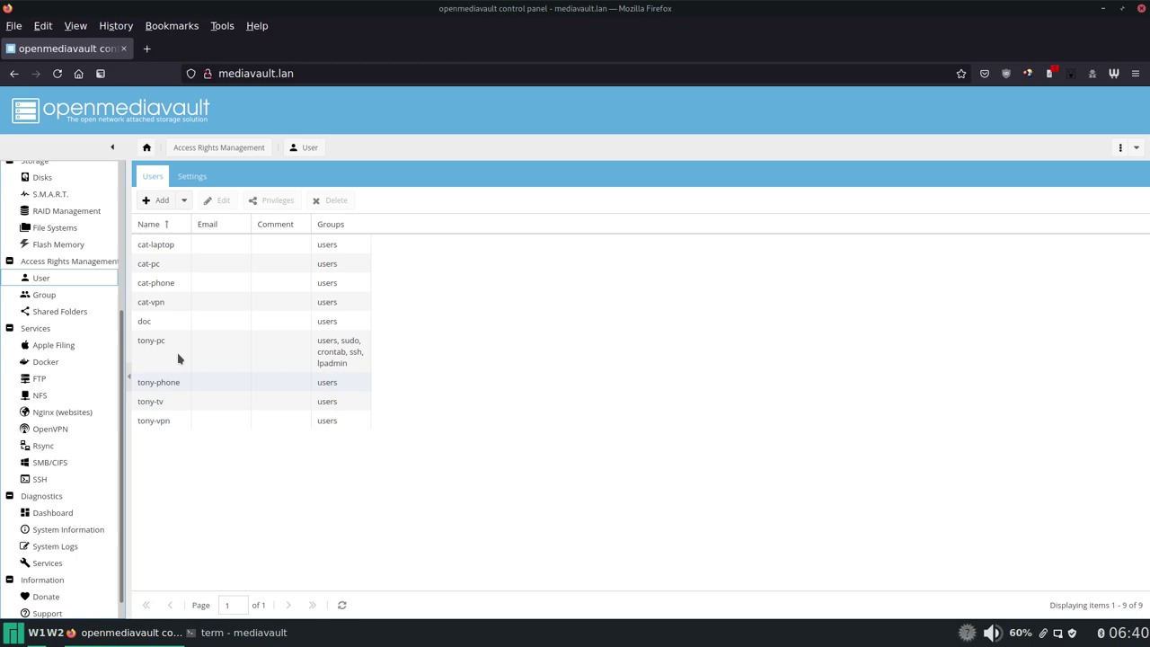
pyautogui.click(81, 311)
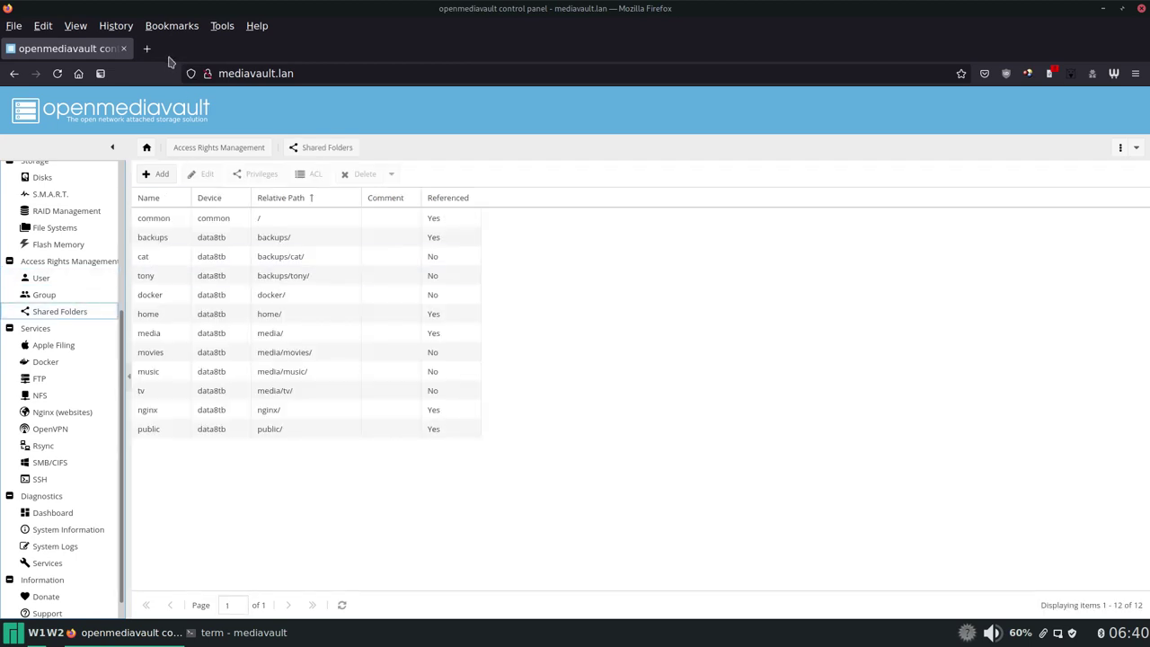
pyautogui.click(147, 50)
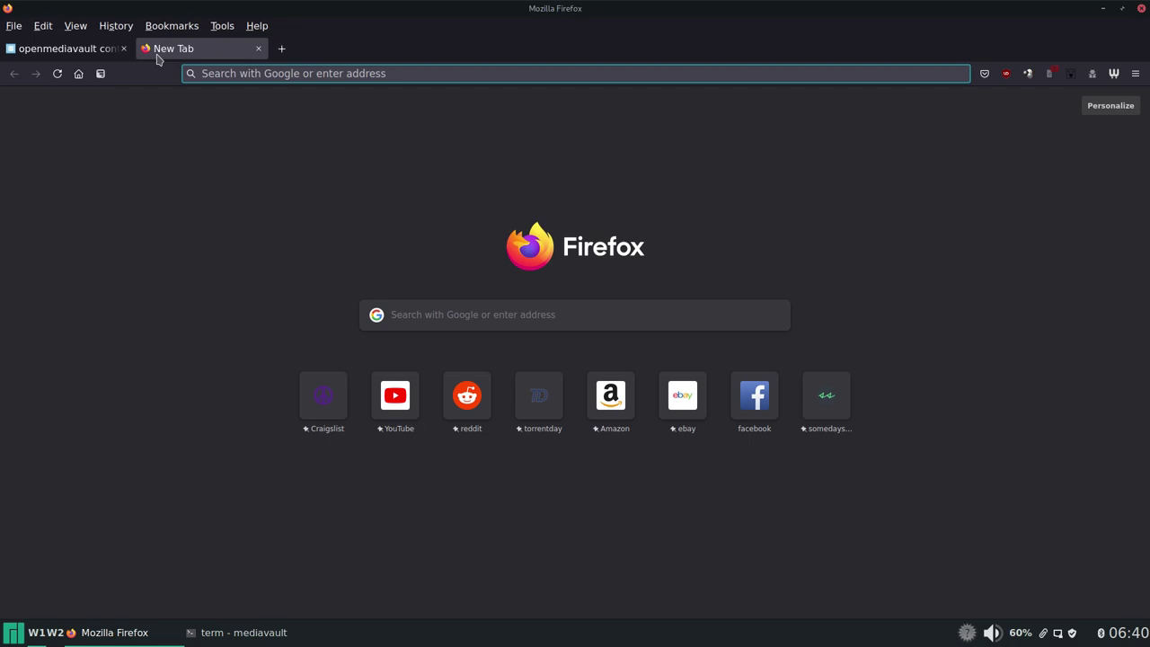
# Step: Load the somedaysoon.xyz blog in the new tab
pyautogui.write('somedayzzo')
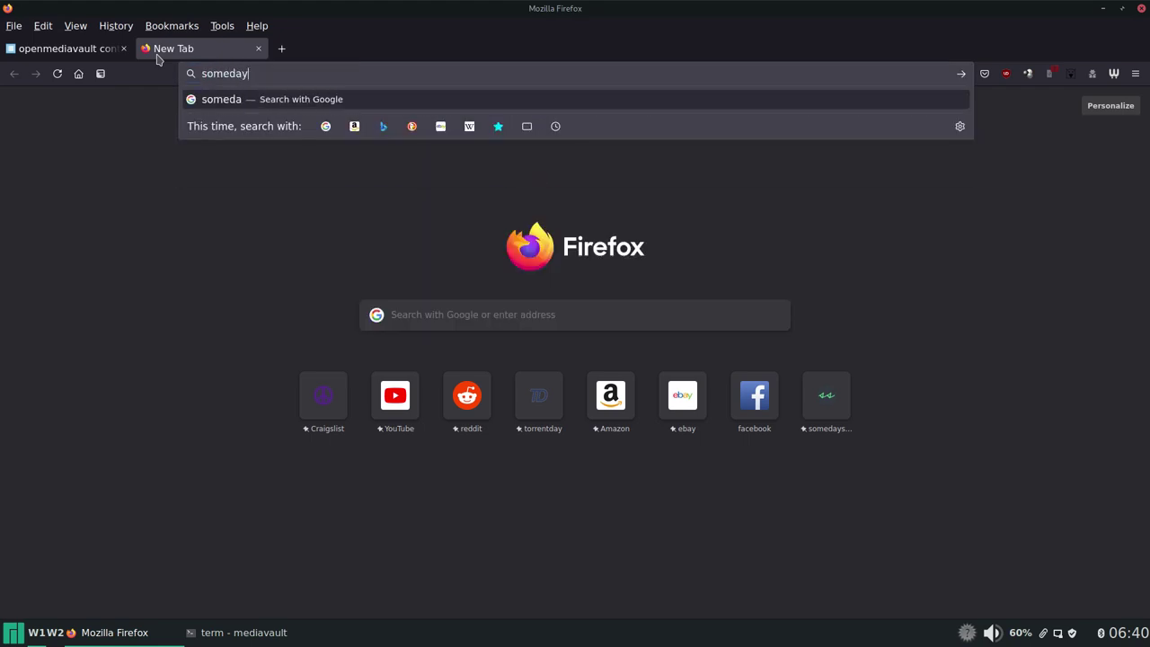
pyautogui.press('BackSpace')
pyautogui.press('BackSpace')
pyautogui.press('BackSpace')
pyautogui.write('soo')
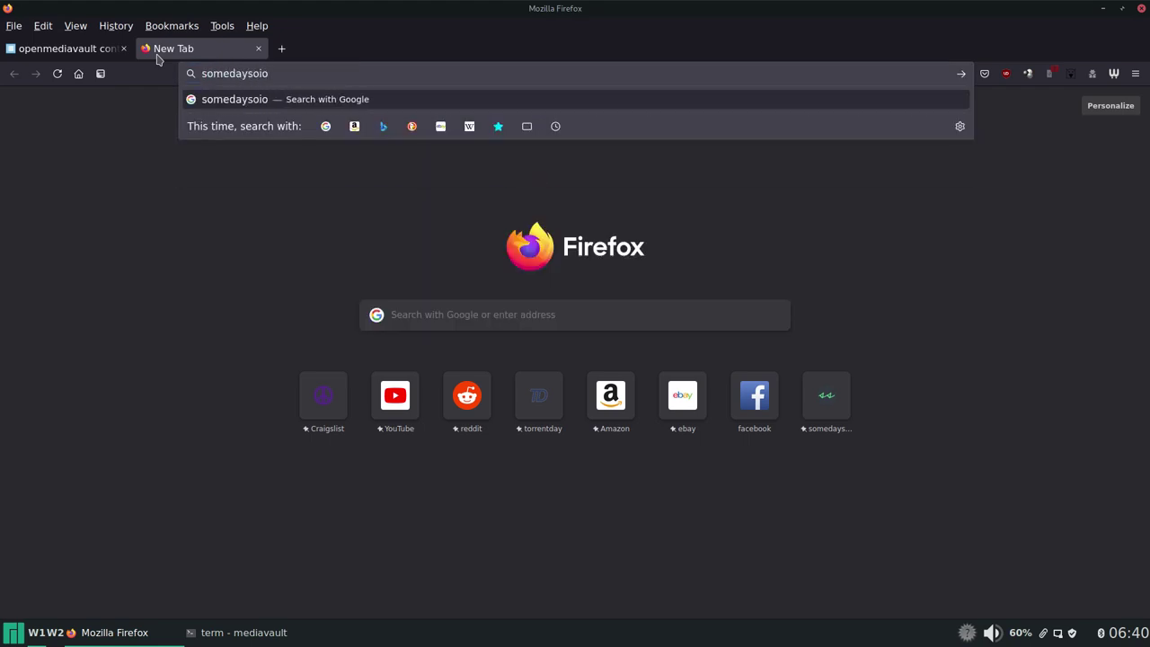
pyautogui.press('BackSpace')
pyautogui.write('on.xyz')
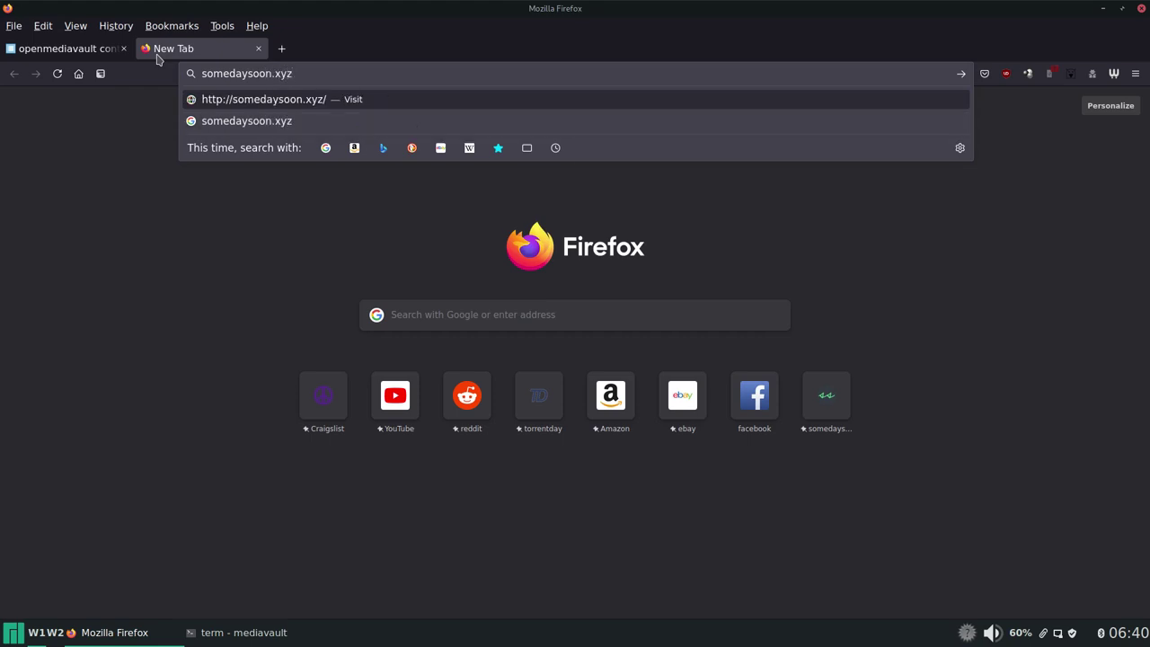
pyautogui.press('Return')
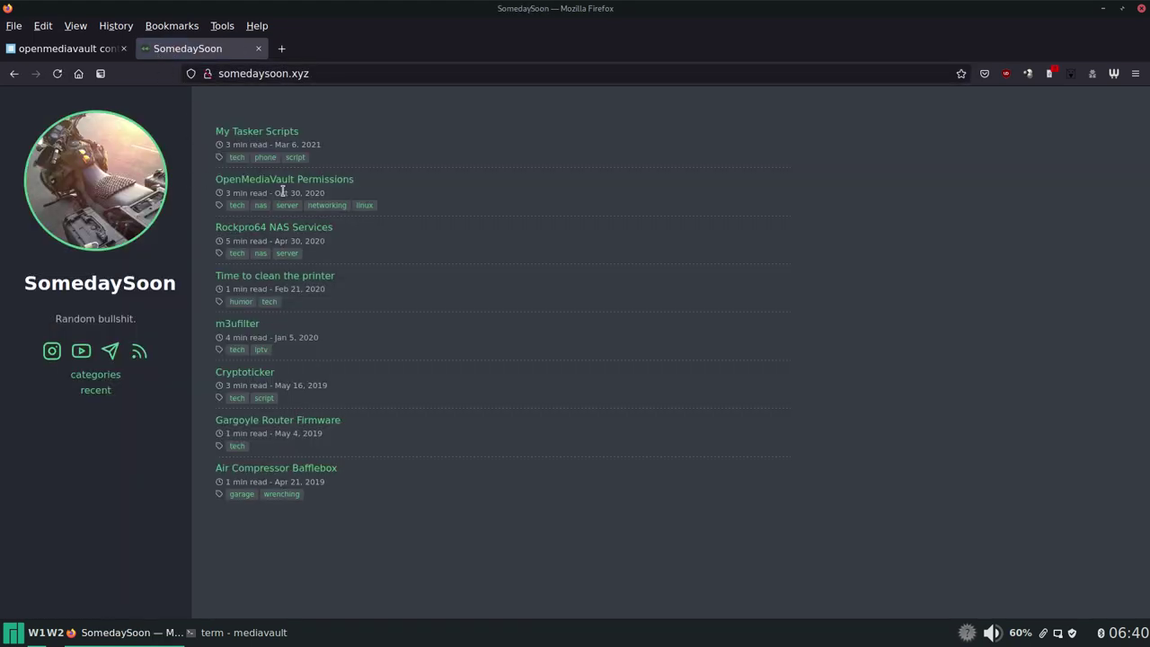
# Step: Open the 'OpenMediaVault Permissions' post and scroll through it
pyautogui.click(284, 182)
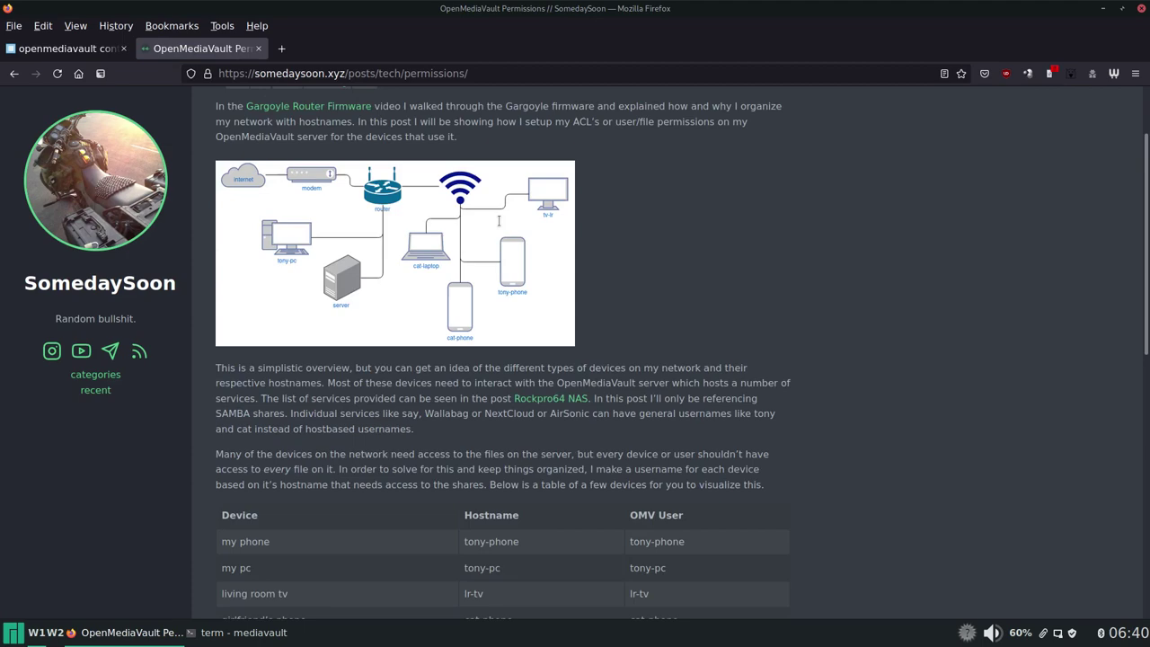
pyautogui.scroll(-3, 498, 220)
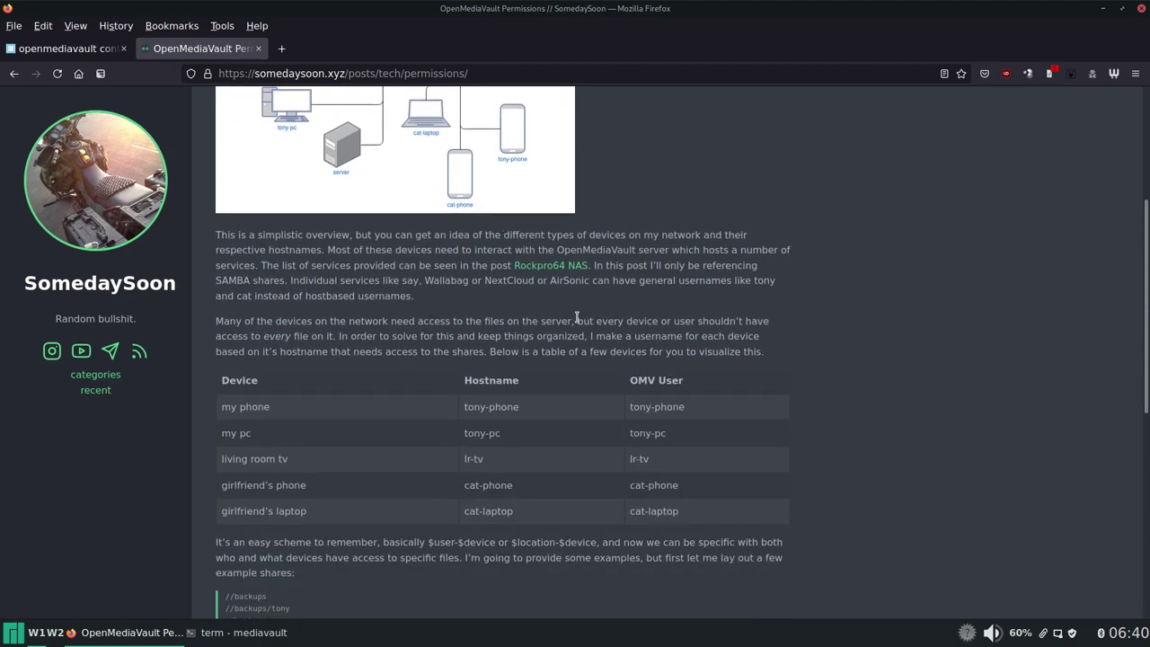
pyautogui.scroll(-6, 577, 316)
pyautogui.scroll(-4, 580, 317)
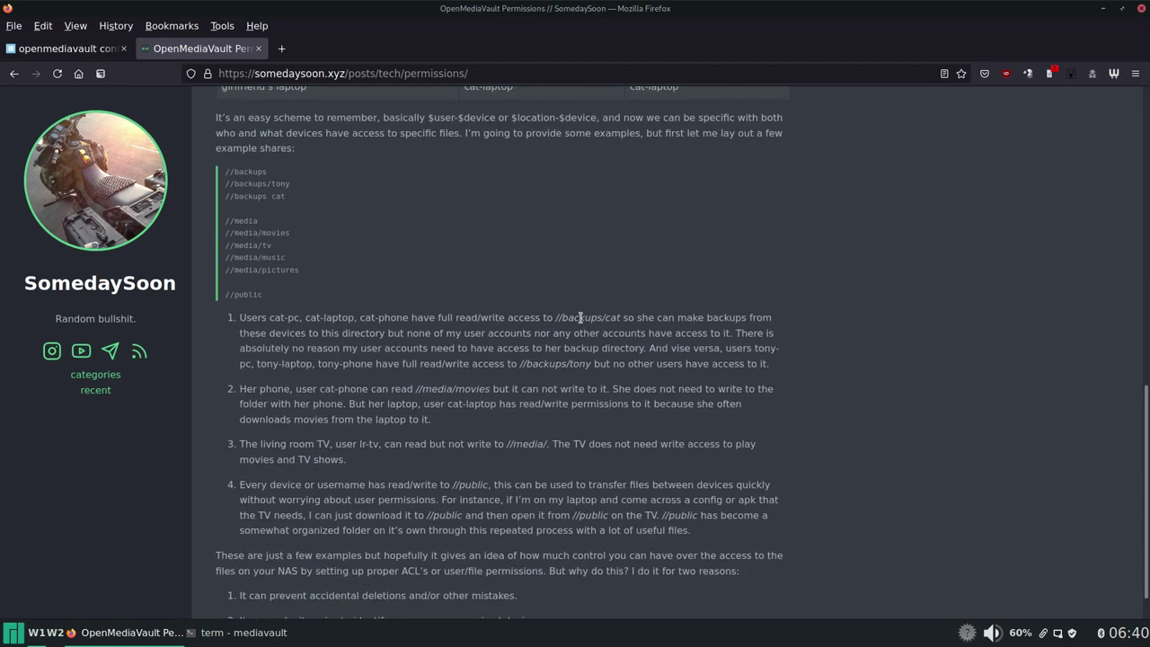
pyautogui.scroll(12, 581, 318)
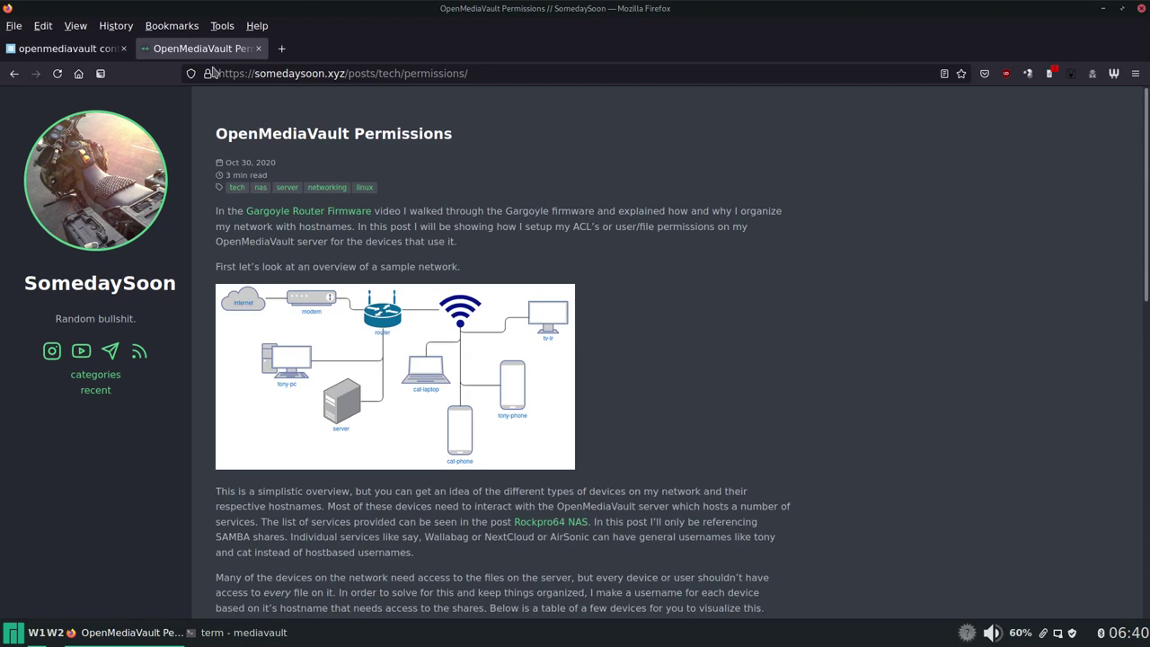
pyautogui.middleClick(213, 51)
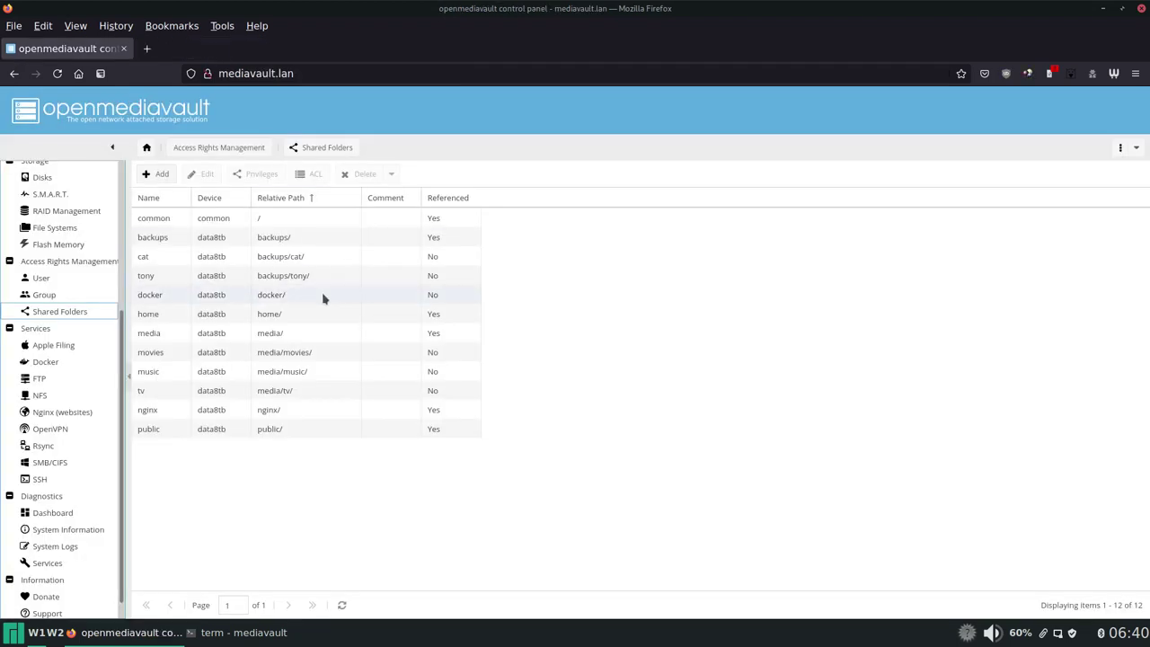
pyautogui.scroll(-1, 123, 334)
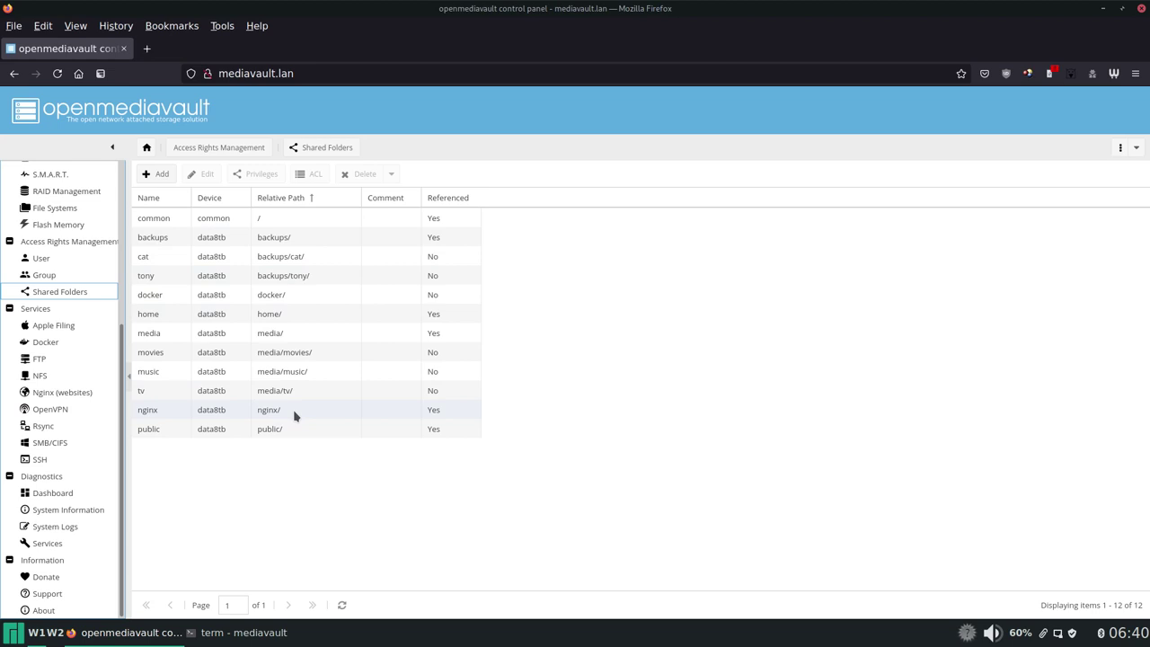
pyautogui.click(275, 299)
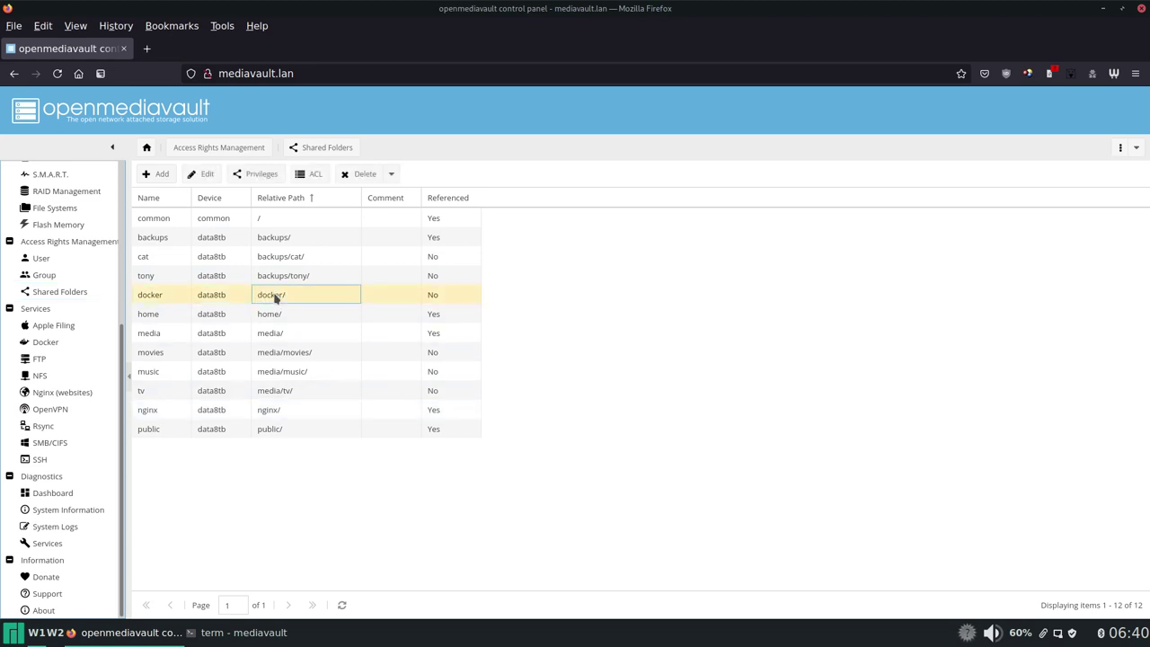
# Step: Open Services > Docker and scroll the container list, from running sabnzbd, dozzle and pihole to stopped myadmin
pyautogui.click(45, 342)
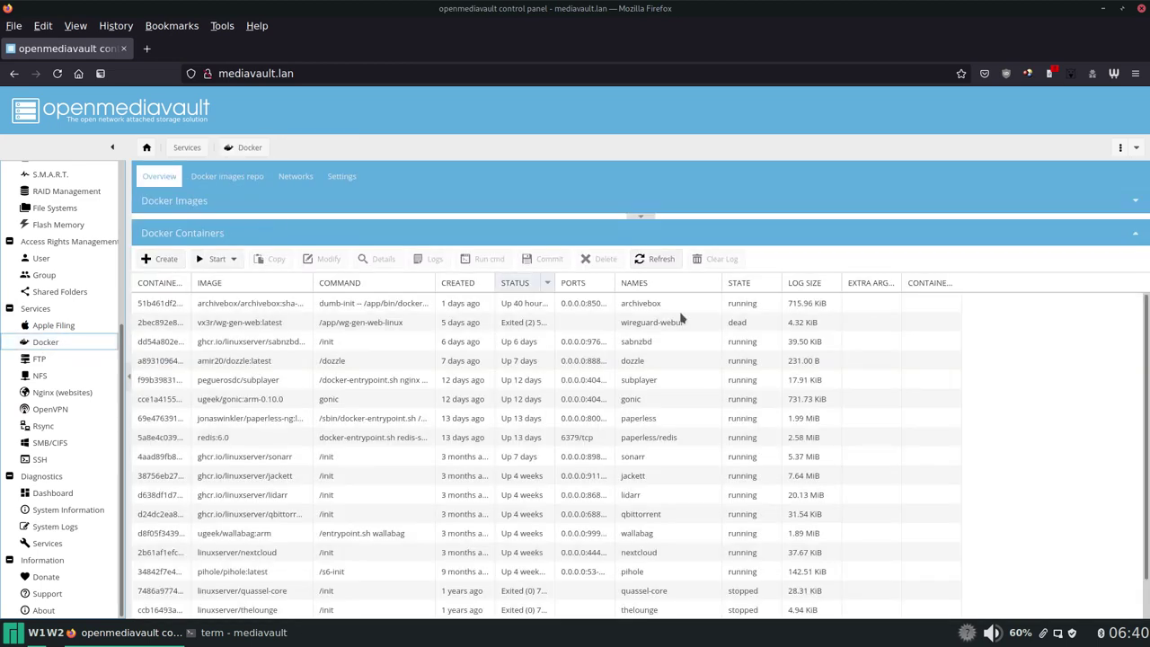
pyautogui.scroll(-1, 727, 381)
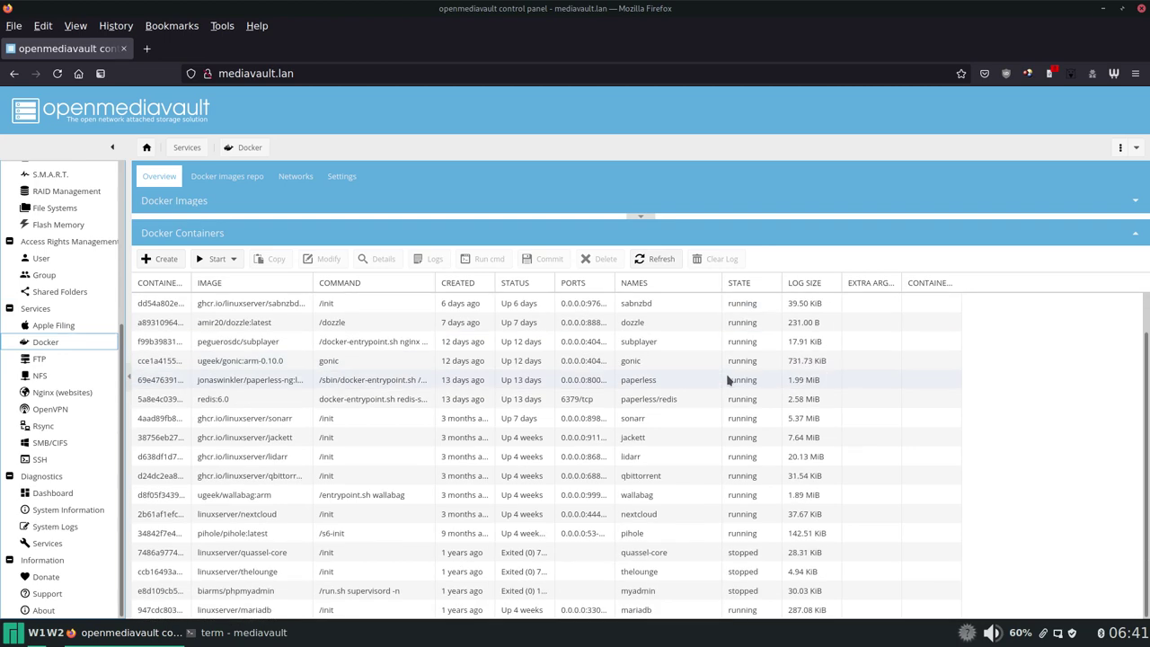
pyautogui.scroll(1, 415, 474)
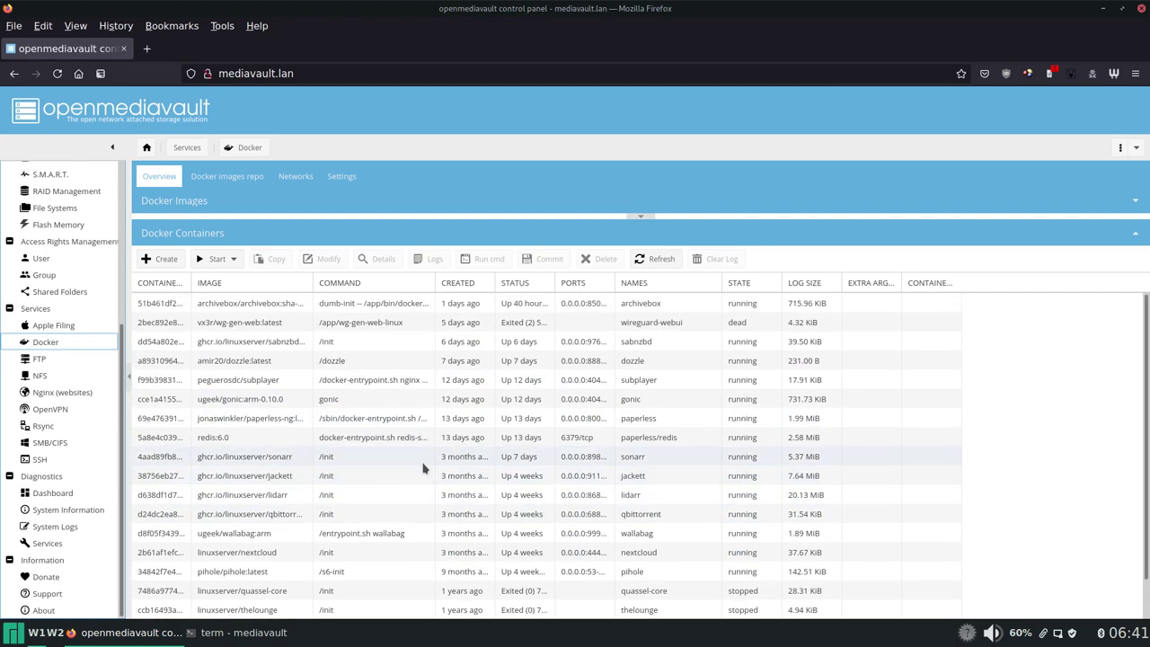
pyautogui.scroll(-1, 424, 465)
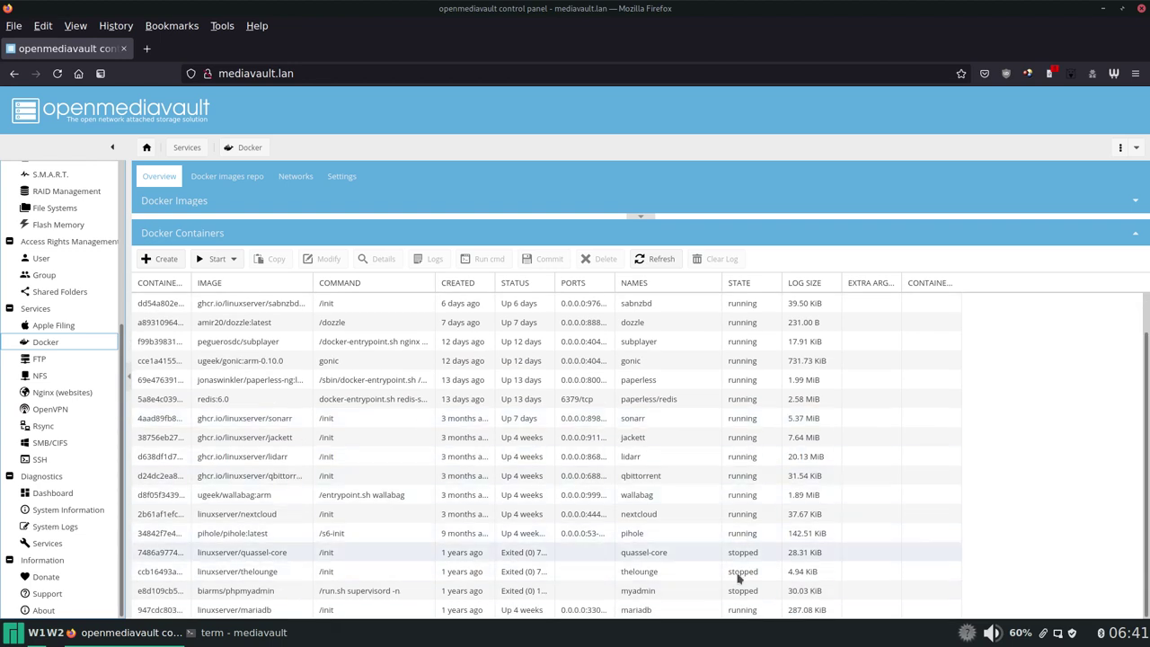
pyautogui.scroll(-1, 547, 436)
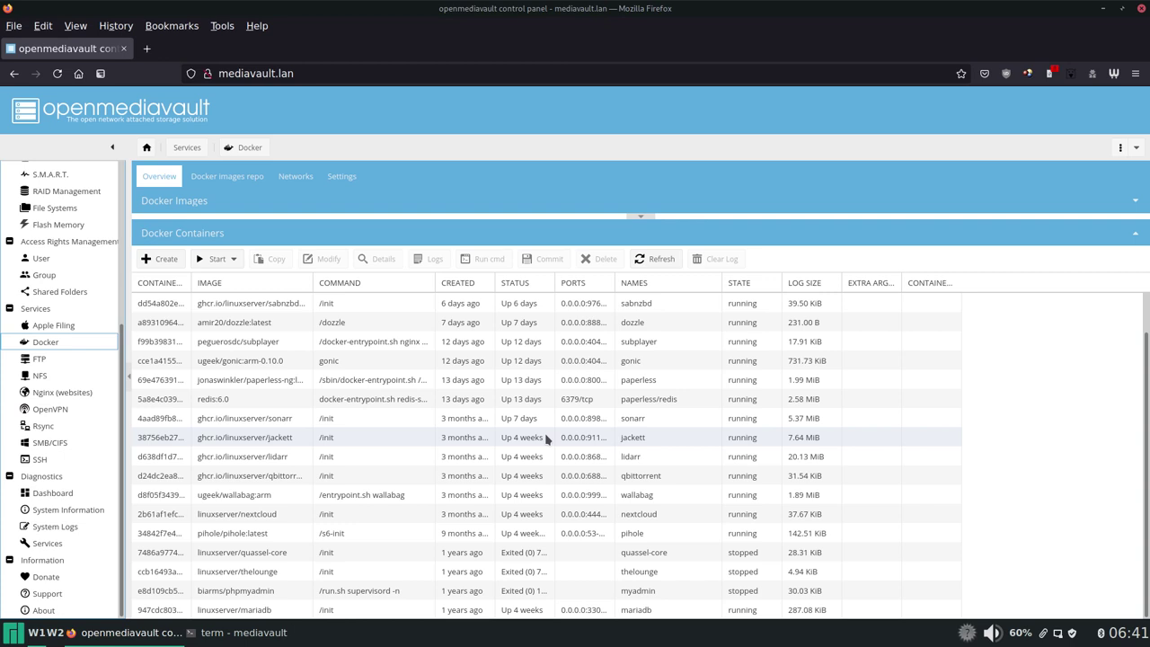
# Step: Bring down the terminal full-screen and list every container with sudo docker ps -a
pyautogui.press('F12')
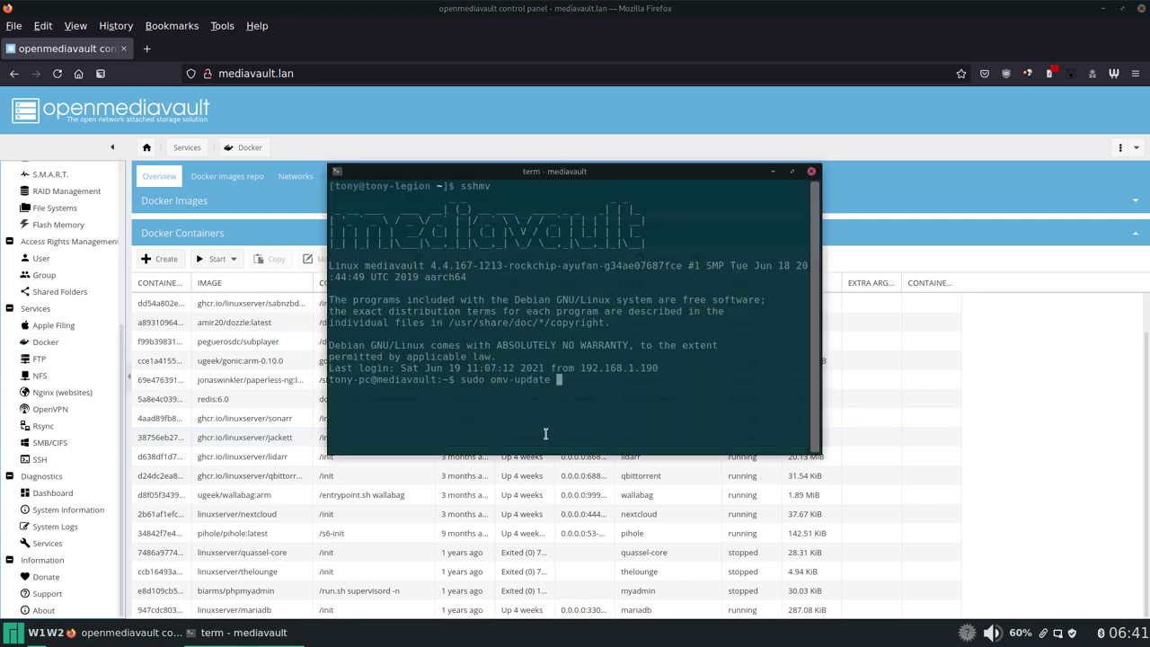
pyautogui.hotkey('ctrl', 'u')
pyautogui.hotkey('alt', 'F10')
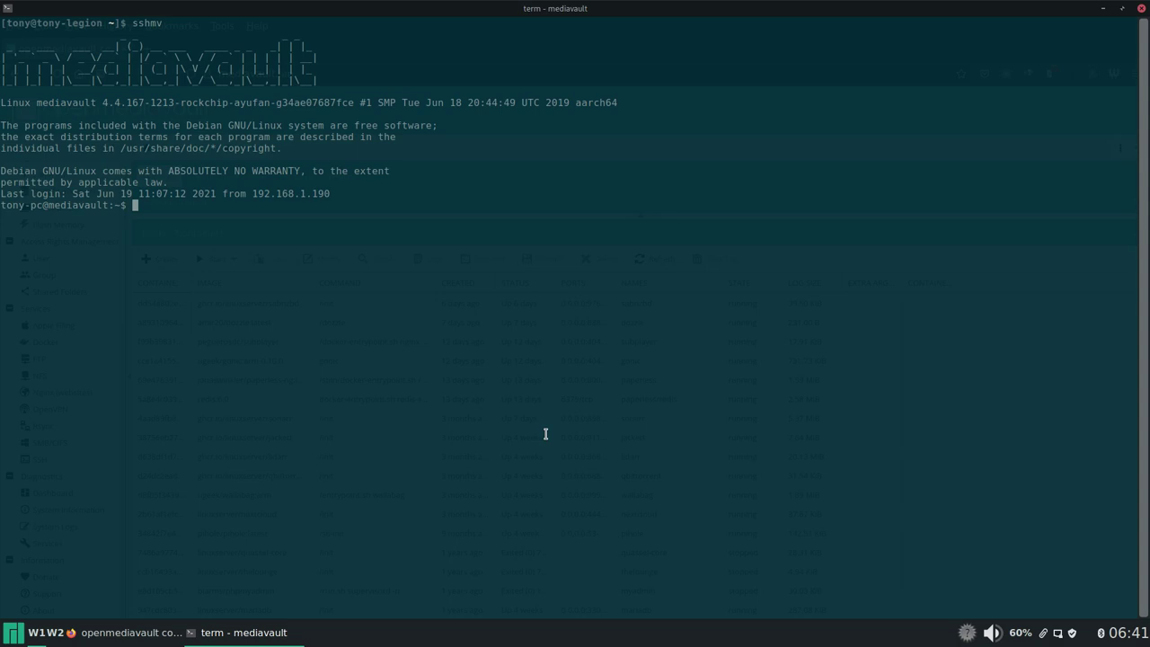
pyautogui.write('sudo docker ps -a')
pyautogui.press('Return')
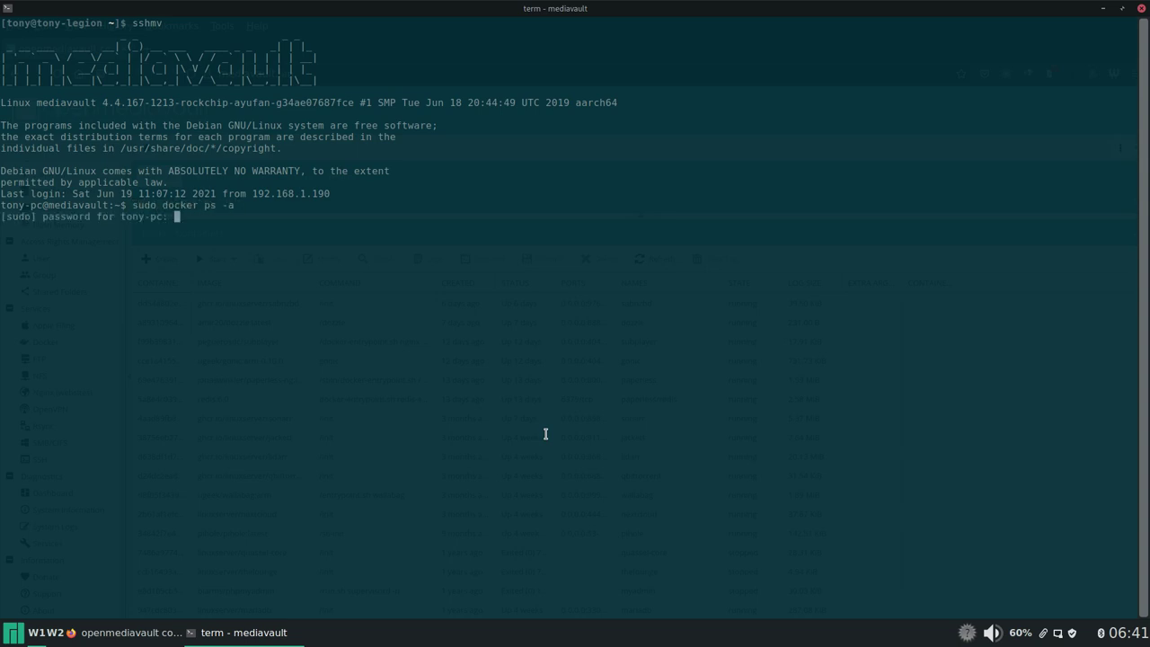
pyautogui.press('Return')
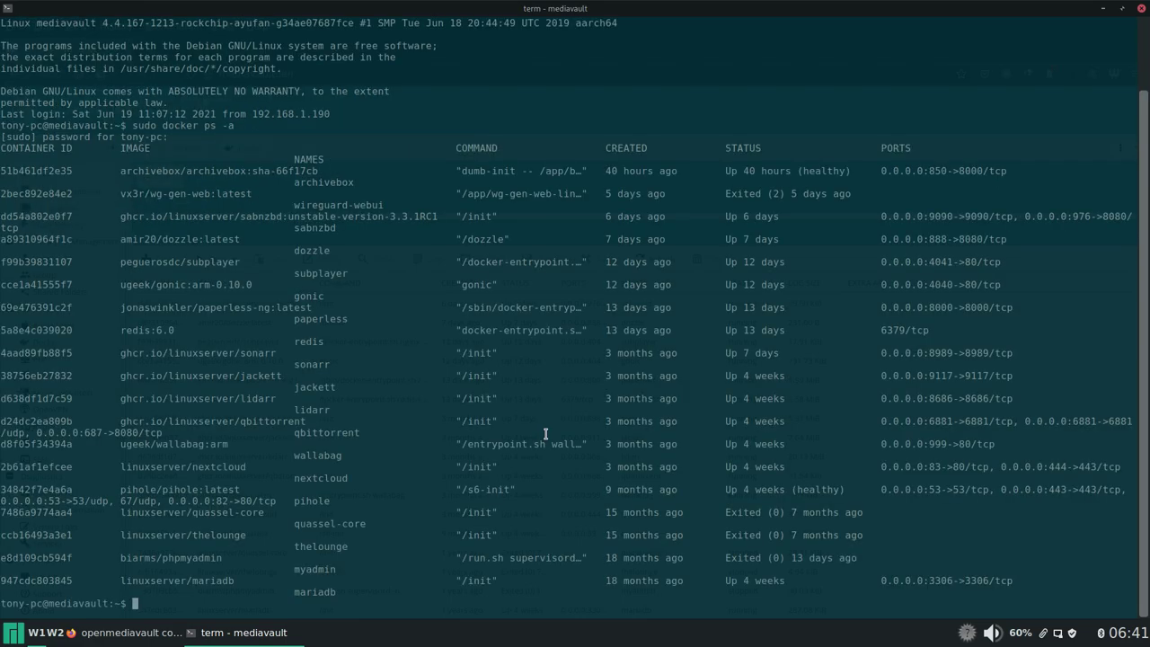
pyautogui.hotkey('alt', 'Tab')
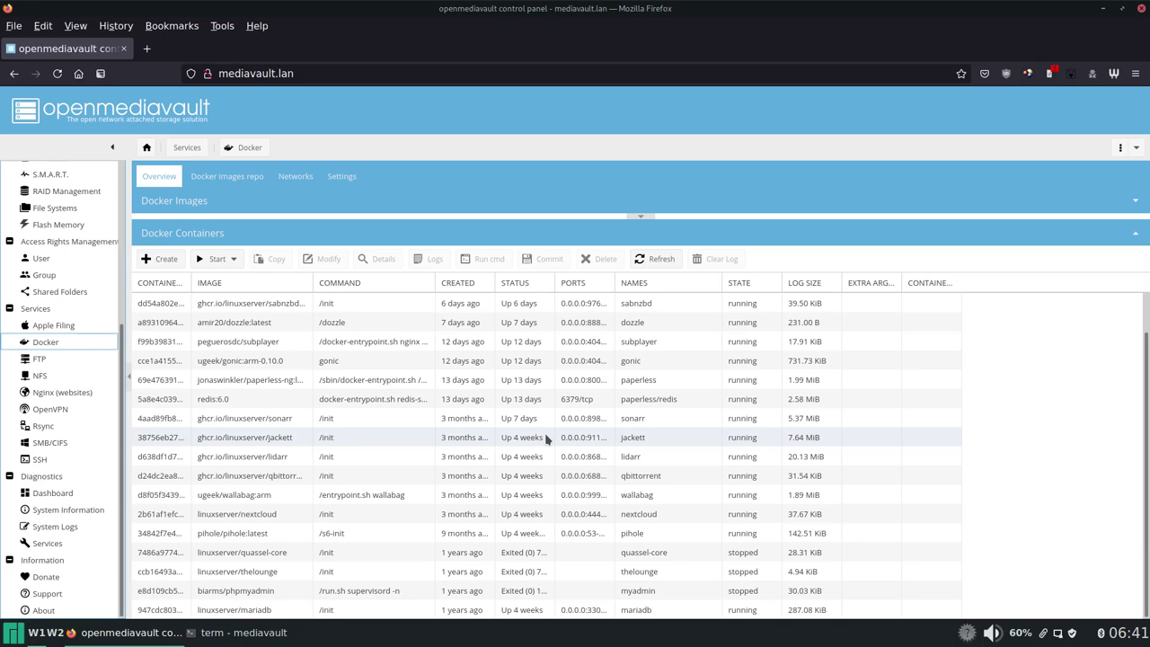
# Step: List only the running containers with sudo docker ps on a cleared screen
pyautogui.hotkey('alt', 'Tab')
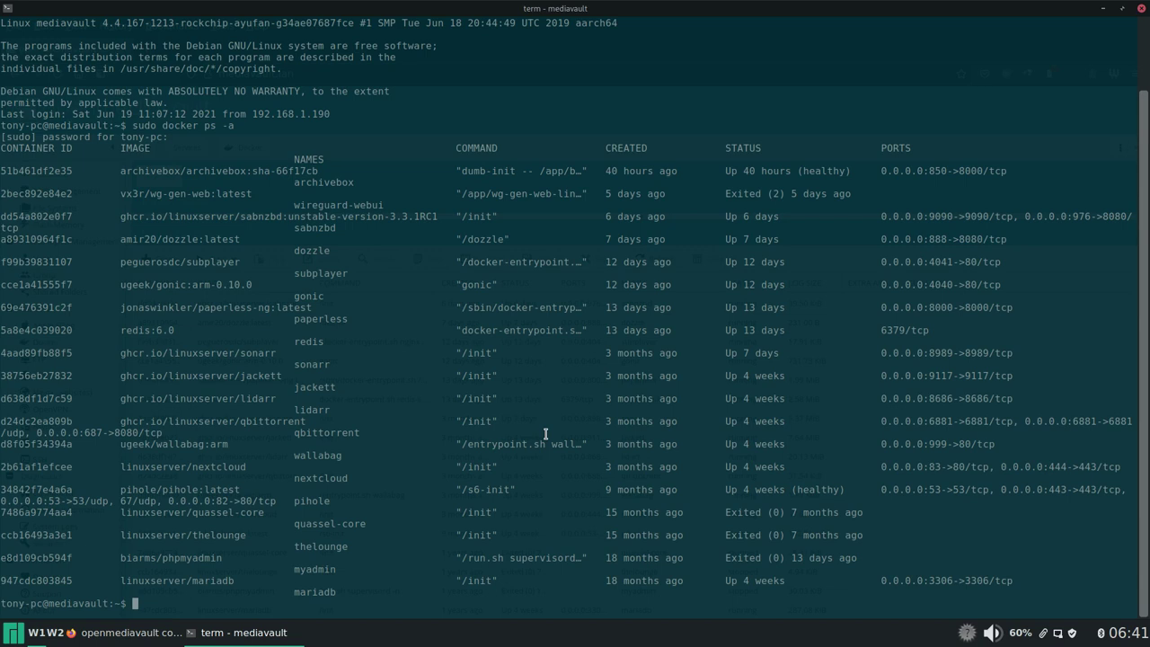
pyautogui.press('Up')
pyautogui.press('BackSpace')
pyautogui.press('BackSpace')
pyautogui.press('BackSpace')
pyautogui.press('Return')
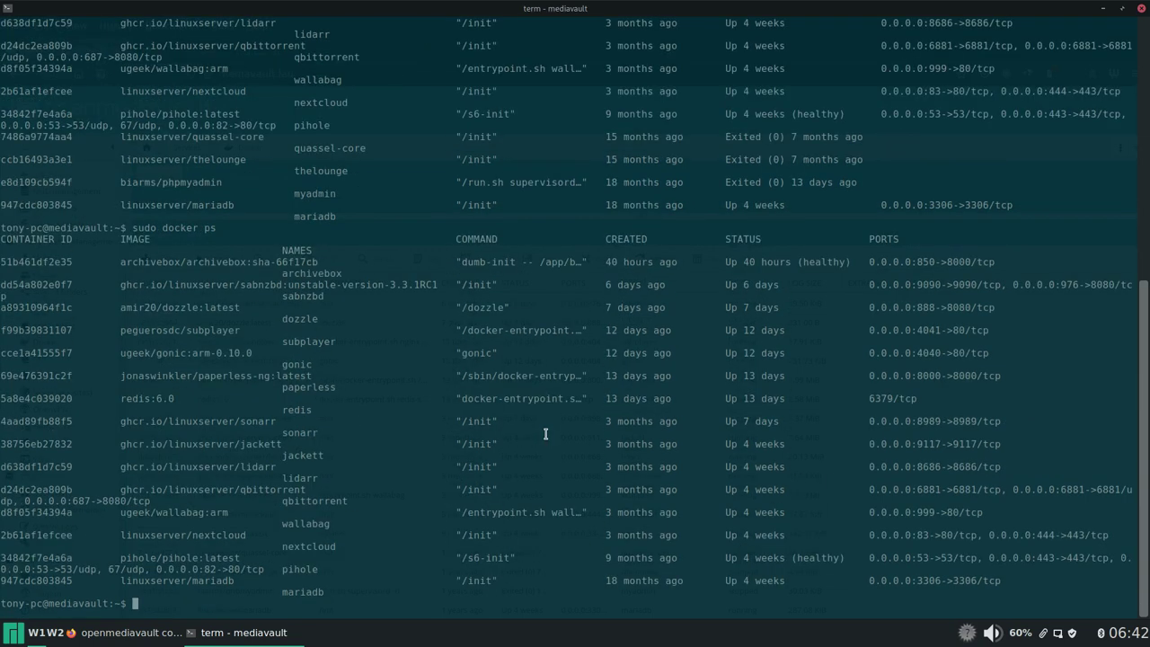
pyautogui.hotkey('ctrl', 'l')
pyautogui.press('Up')
pyautogui.press('Return')
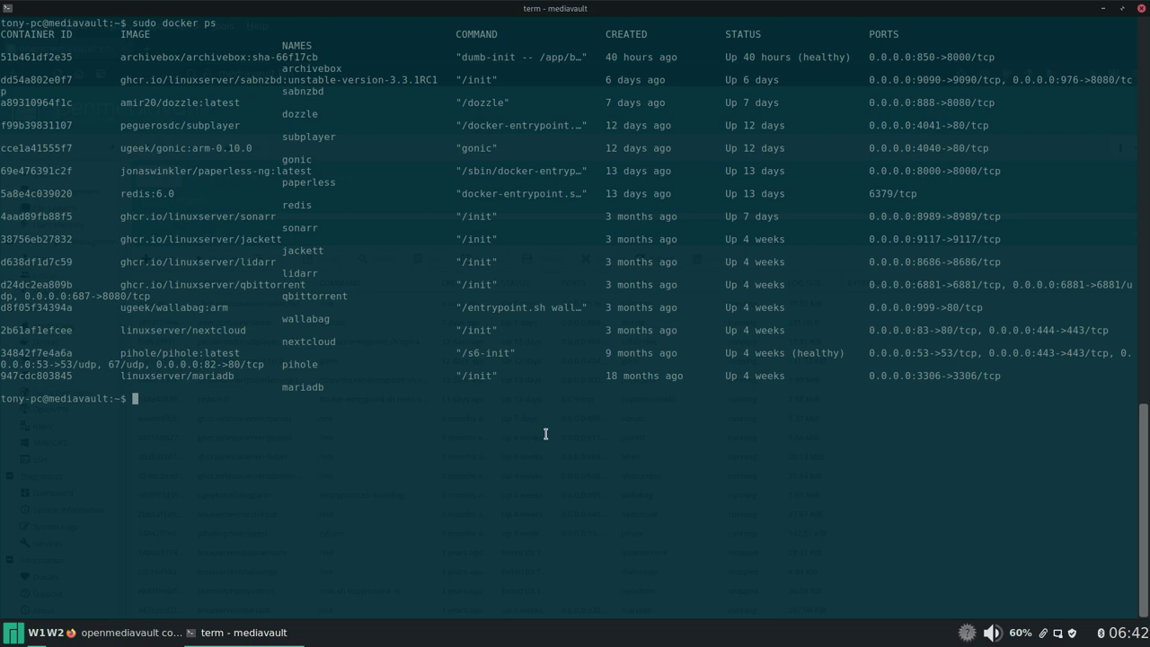
# Step: Watch live container usage with sudo docker stats, stop it, and hide the terminal
pyautogui.write('sudo docker stats')
pyautogui.press('Return')
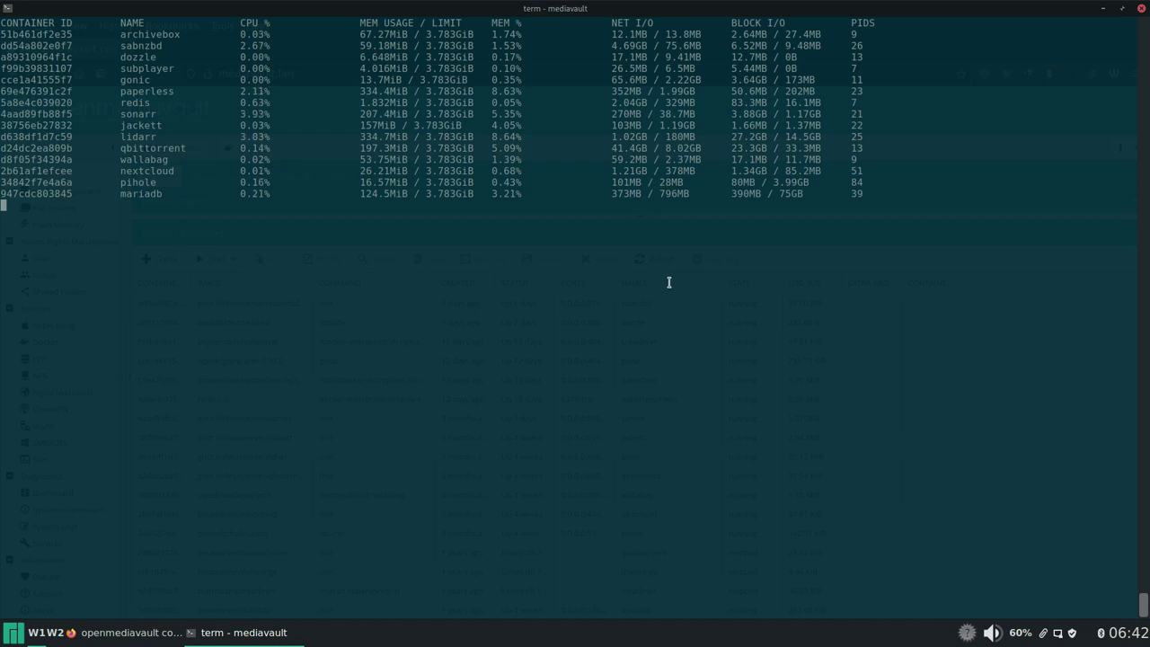
pyautogui.hotkey('ctrl', 'c')
pyautogui.press('F12')
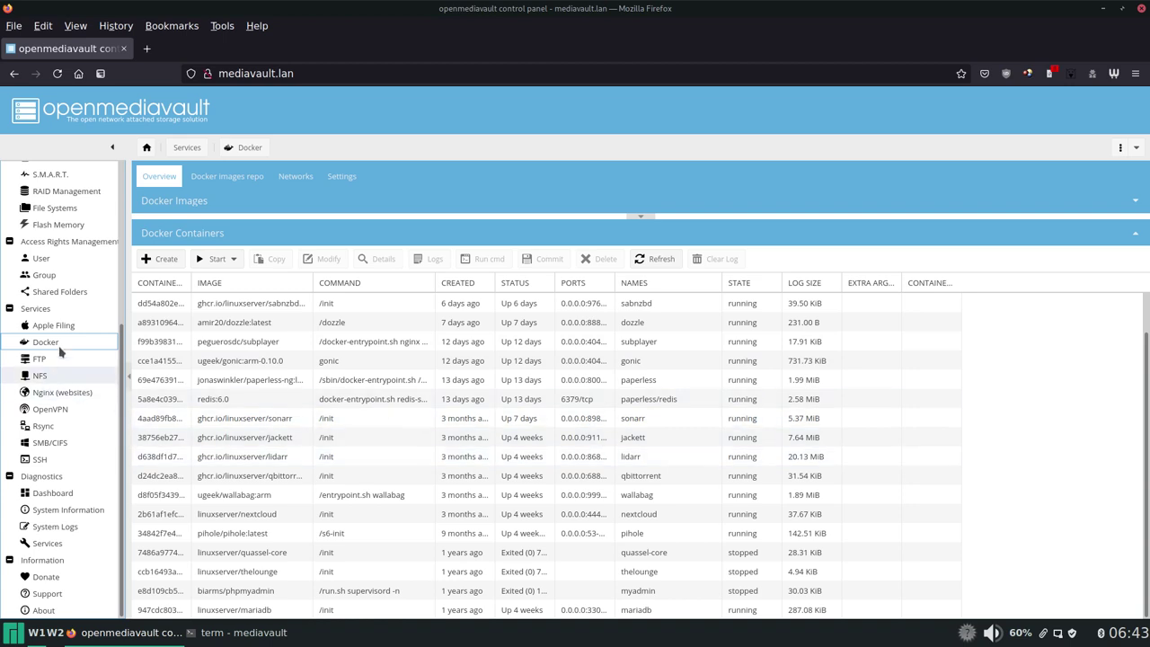
# Step: Open the Nginx websites list and briefly view the dashboard and dokuwiki sites
pyautogui.click(59, 393)
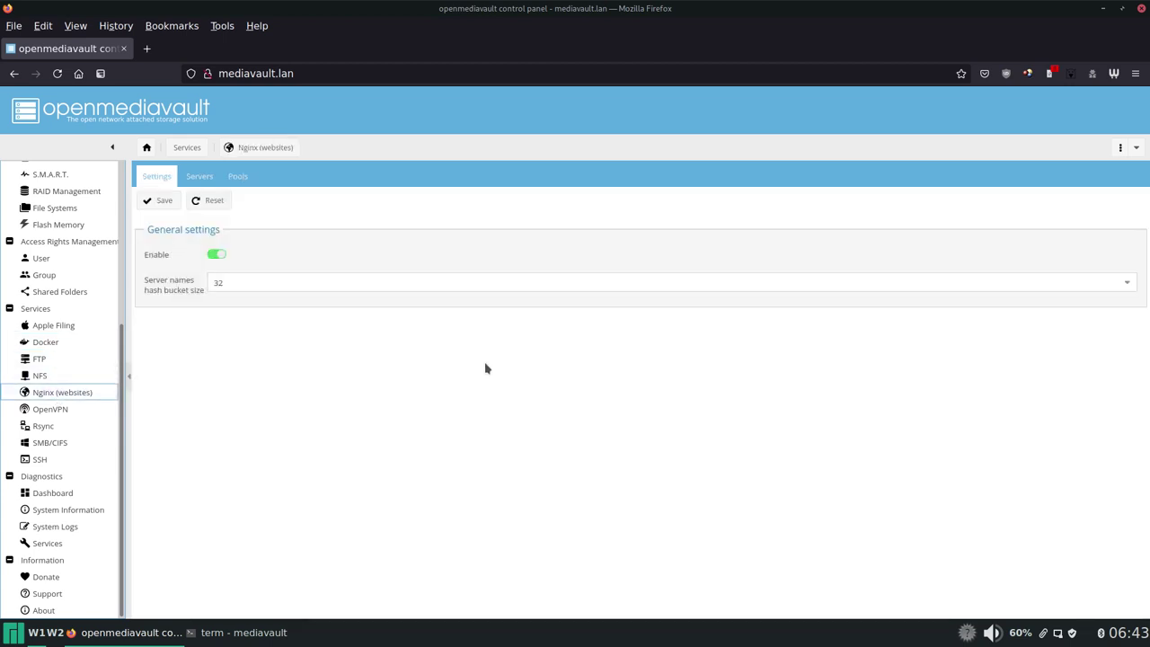
pyautogui.click(200, 177)
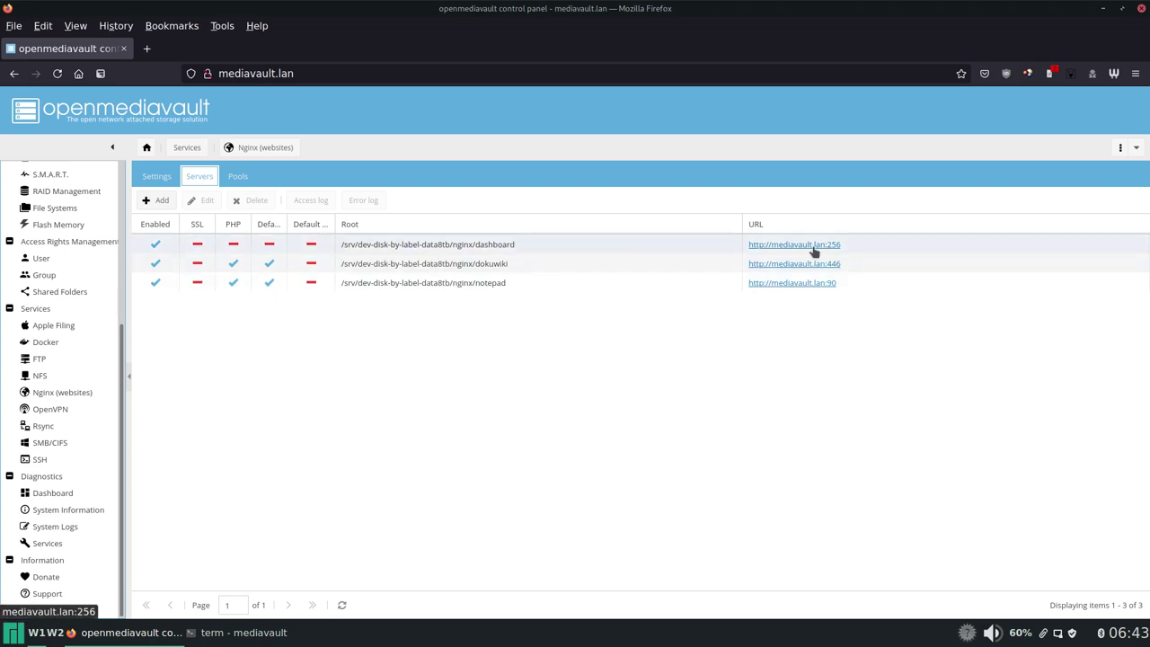
pyautogui.click(783, 246)
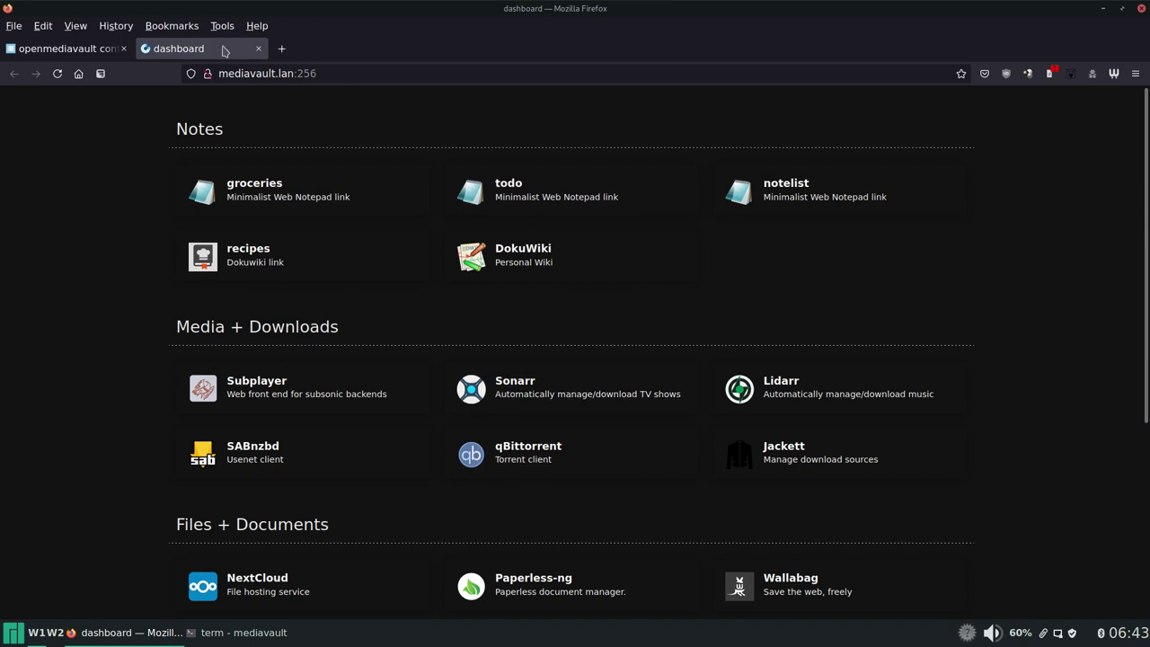
pyautogui.click(258, 48)
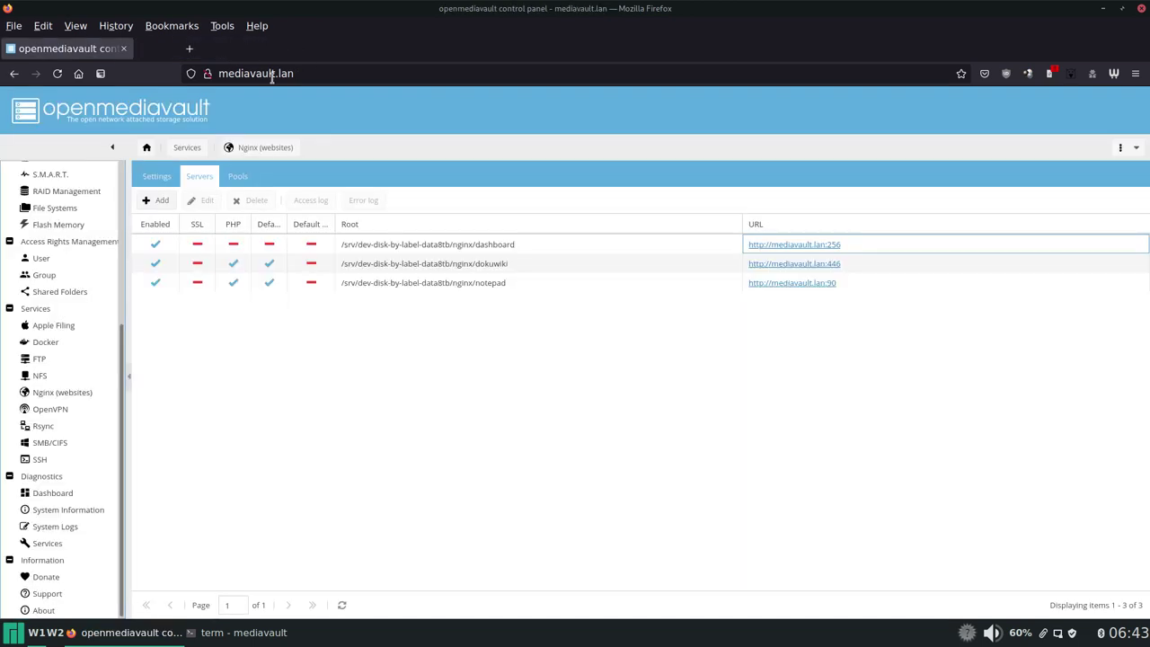
pyautogui.click(796, 266)
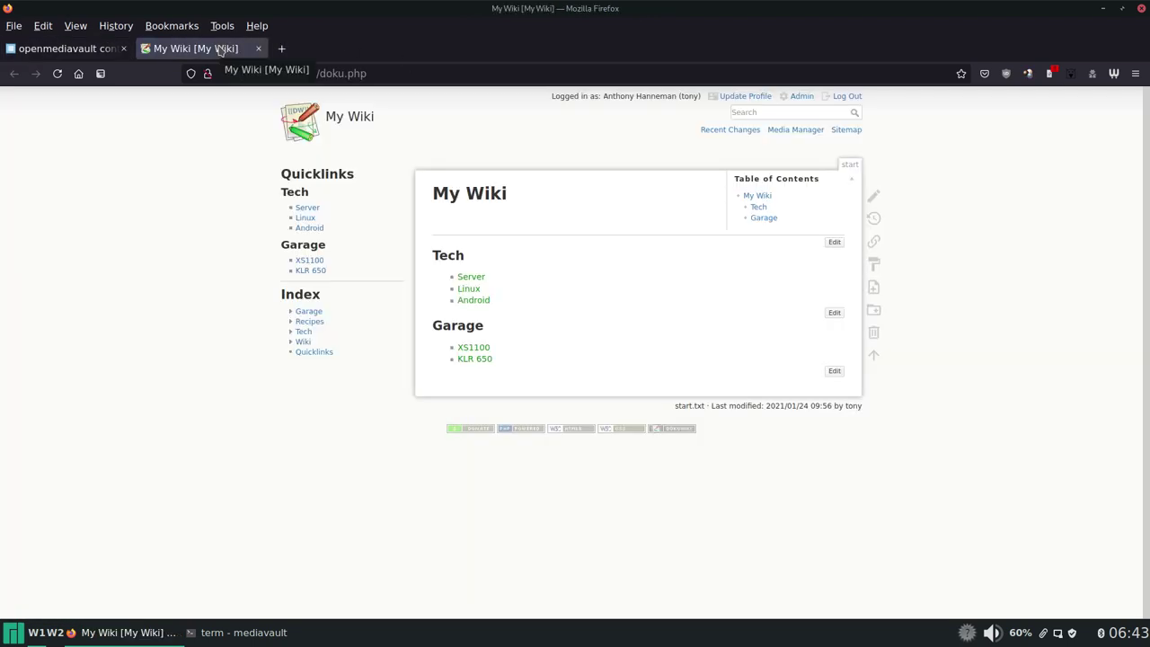
pyautogui.click(258, 48)
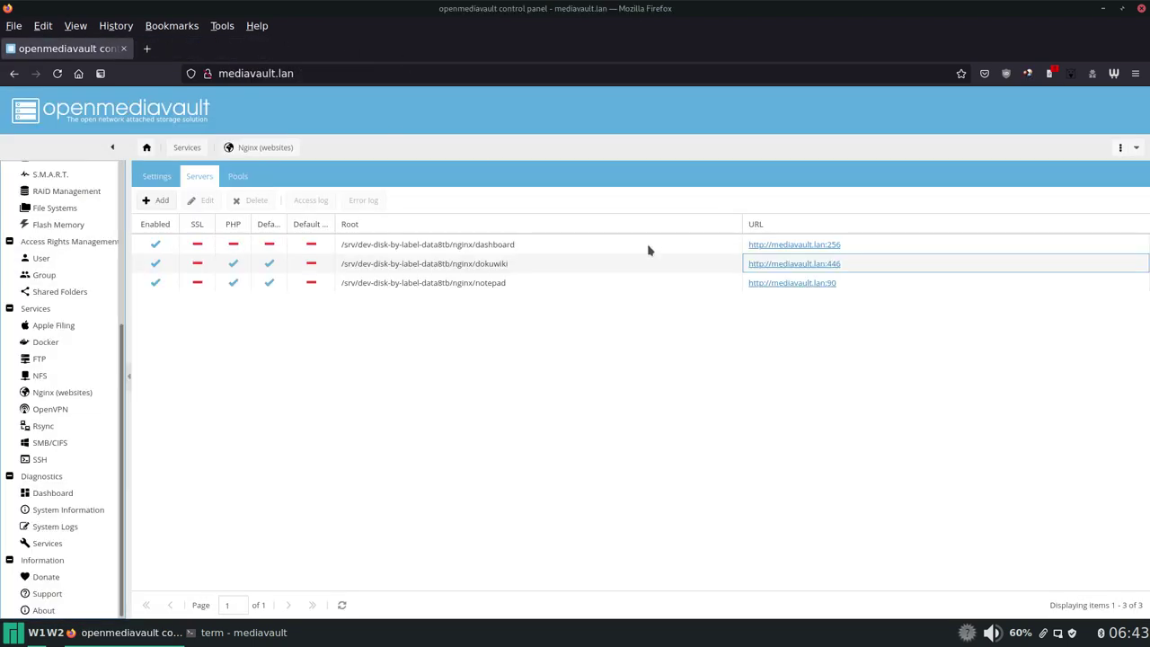
pyautogui.click(764, 284)
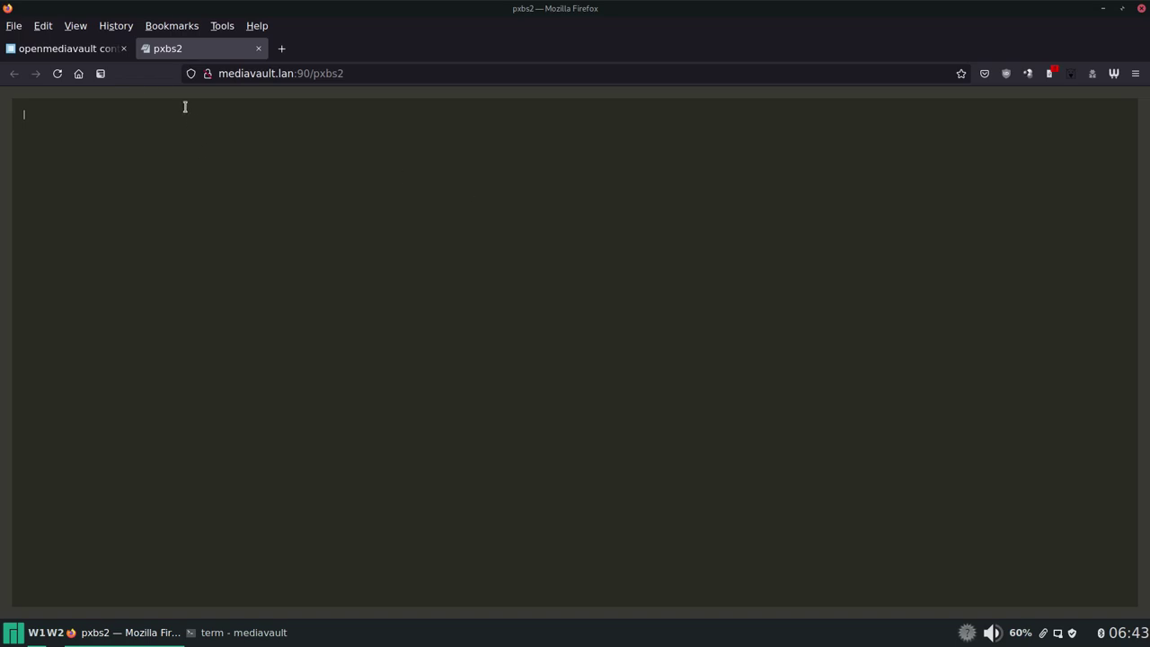
pyautogui.hotkey('ctrl', 'a')
pyautogui.press('BackSpace')
pyautogui.click(258, 48)
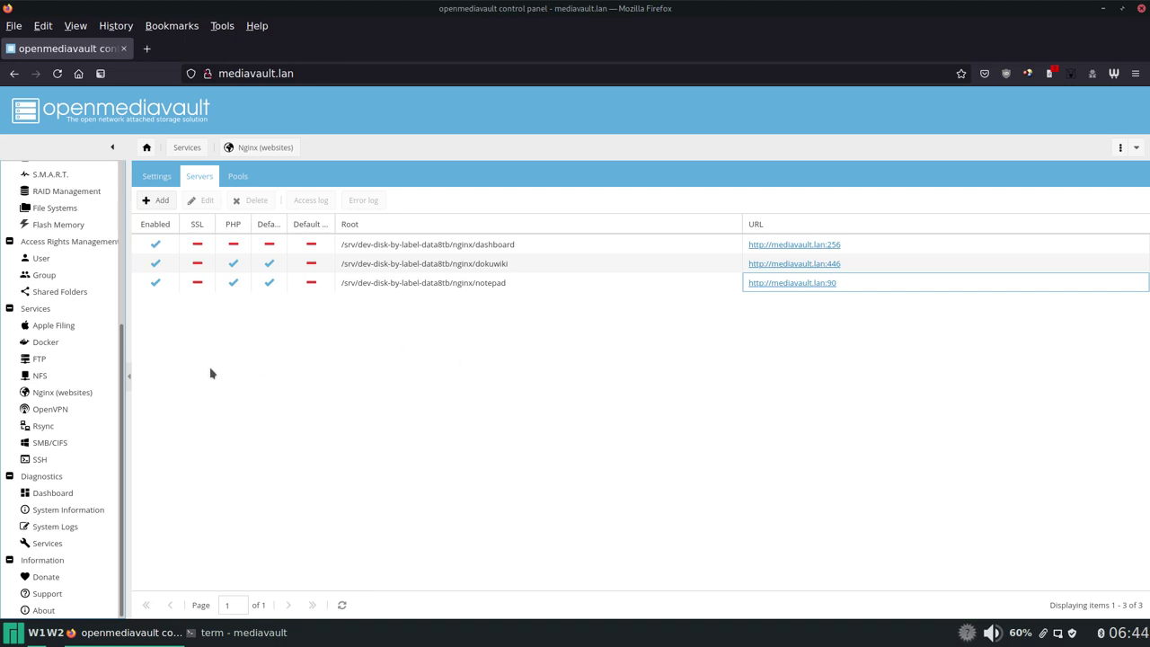
# Step: View the OpenVPN settings (disabled, UDP port 1194), then switch to the SSH terminal
pyautogui.click(69, 406)
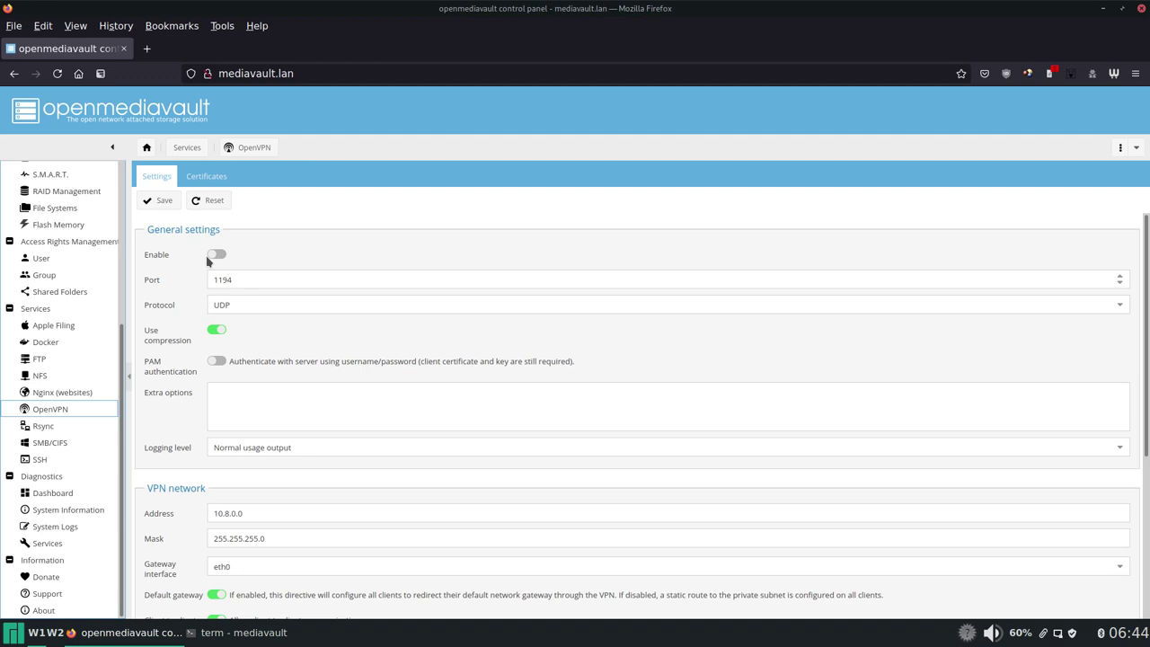
pyautogui.hotkey('alt', 'Tab')
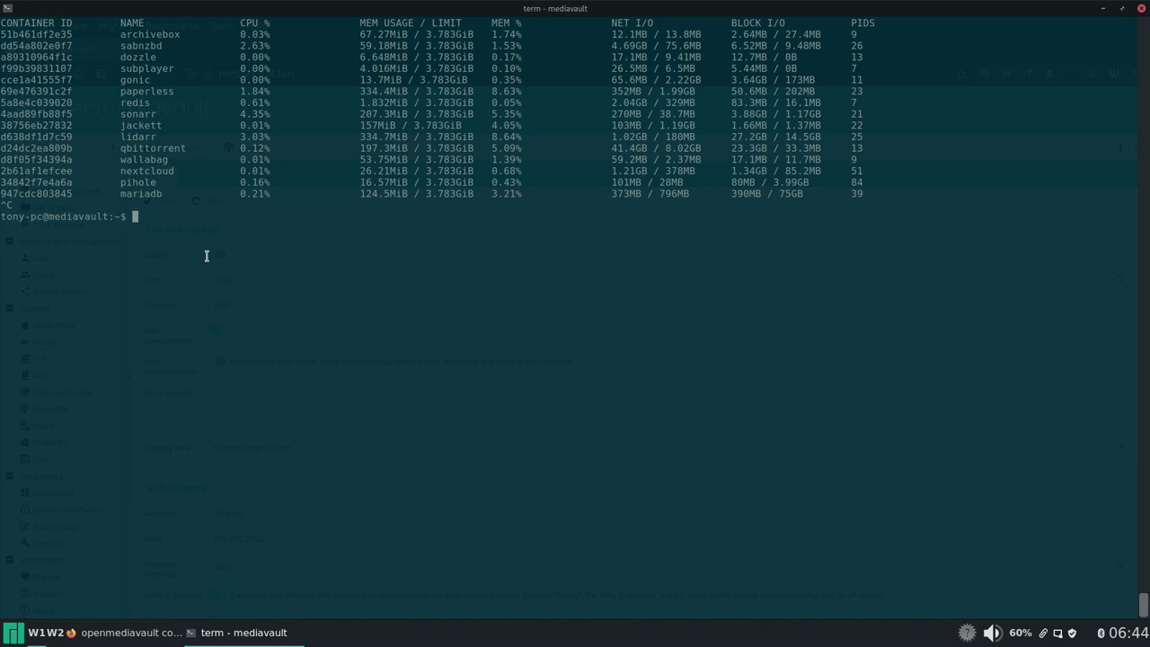
# Step: Run sudo apt search wireguard, showing wireguard, wireguard-dkms and wireguard-tools installed
pyautogui.write('sudo apt search wireguard')
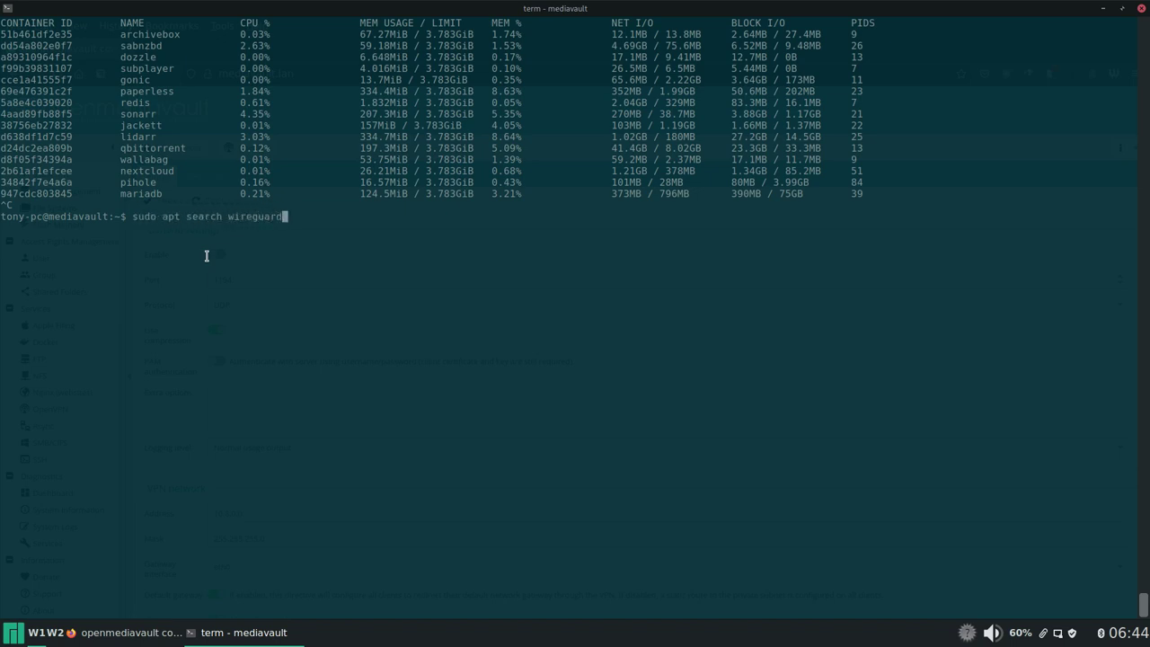
pyautogui.press('Return')
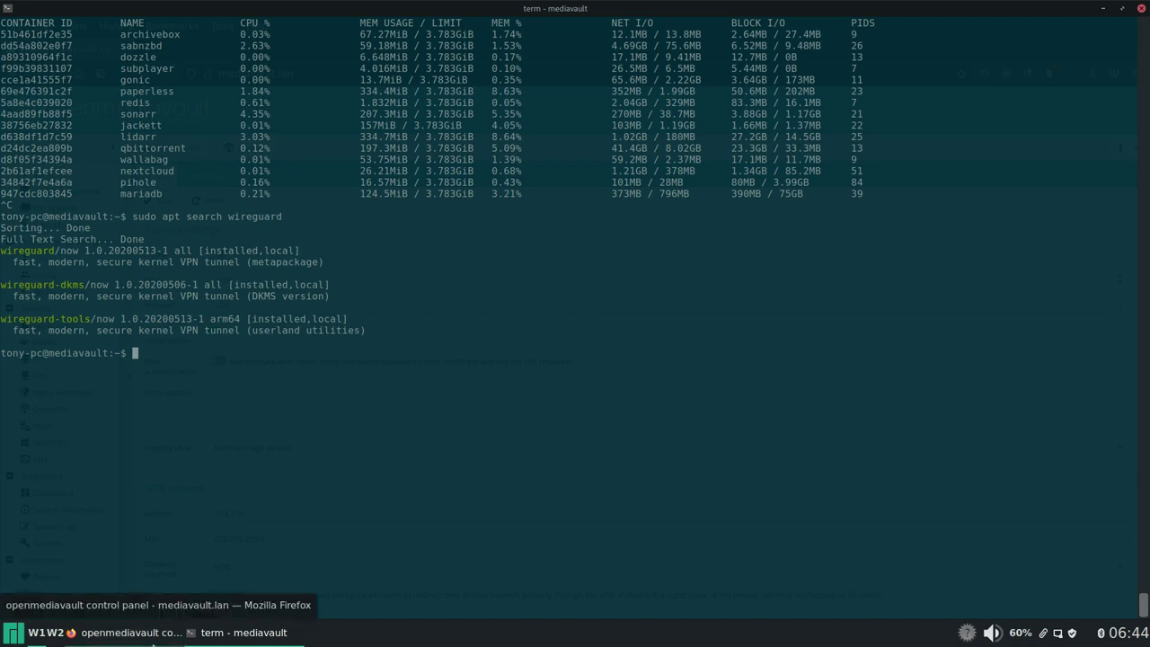
# Step: Back in Firefox, check Shared Folders and SMB/CIFS, then select the common share in the Shares list
pyautogui.click(153, 640)
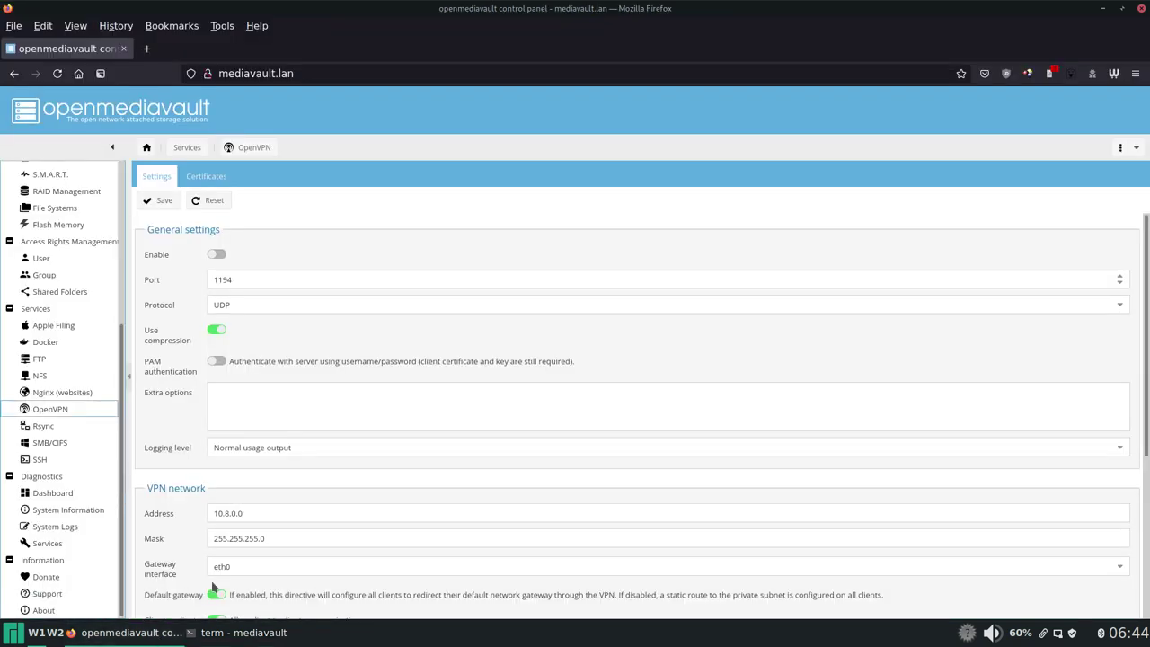
pyautogui.click(80, 443)
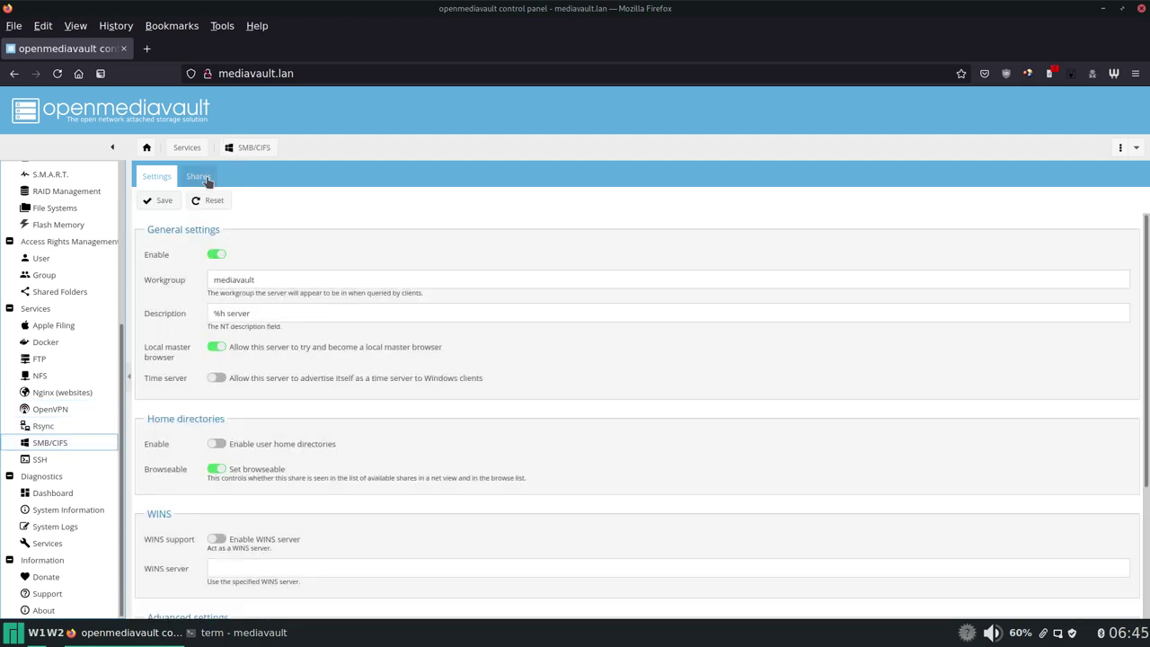
pyautogui.click(60, 292)
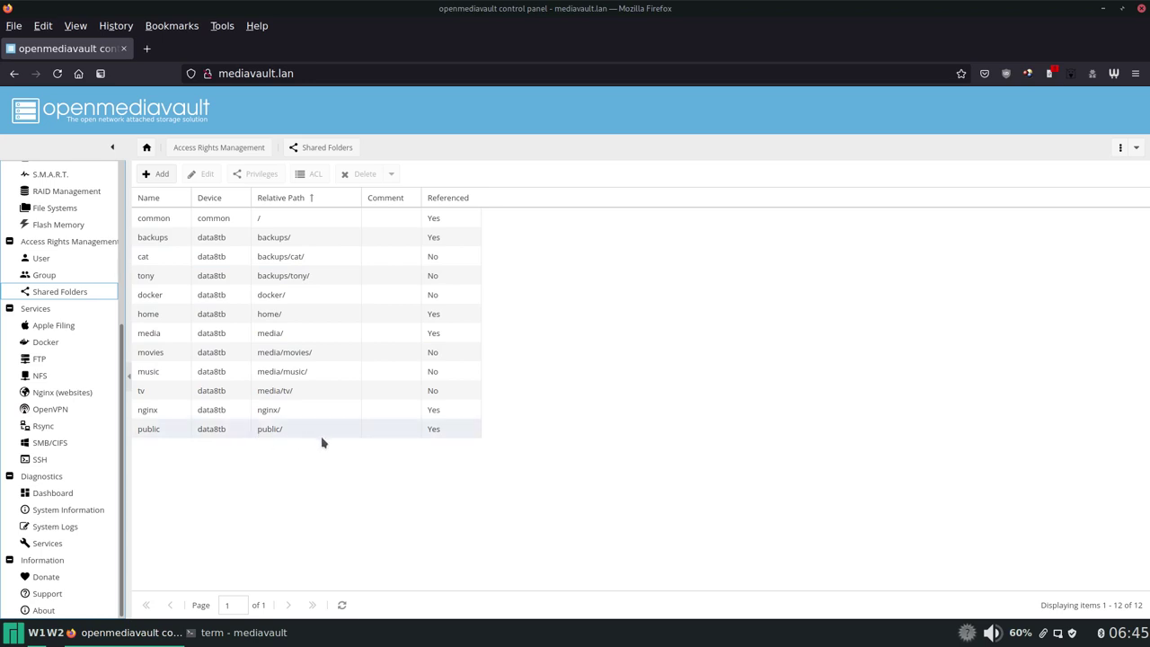
pyautogui.click(74, 443)
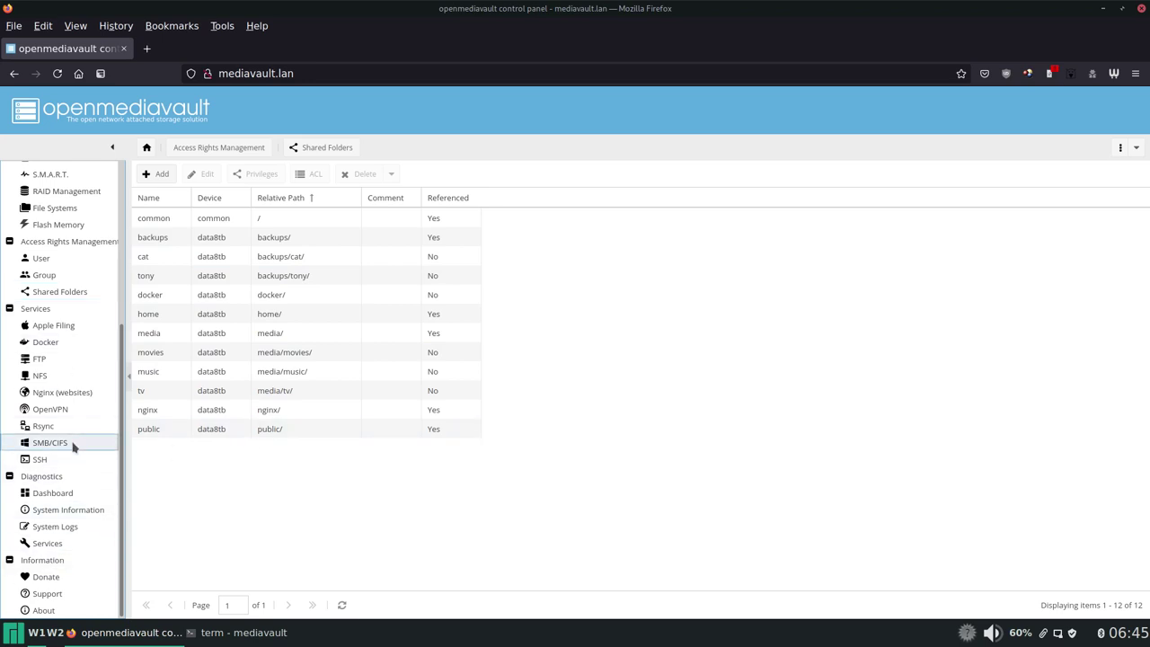
pyautogui.click(192, 177)
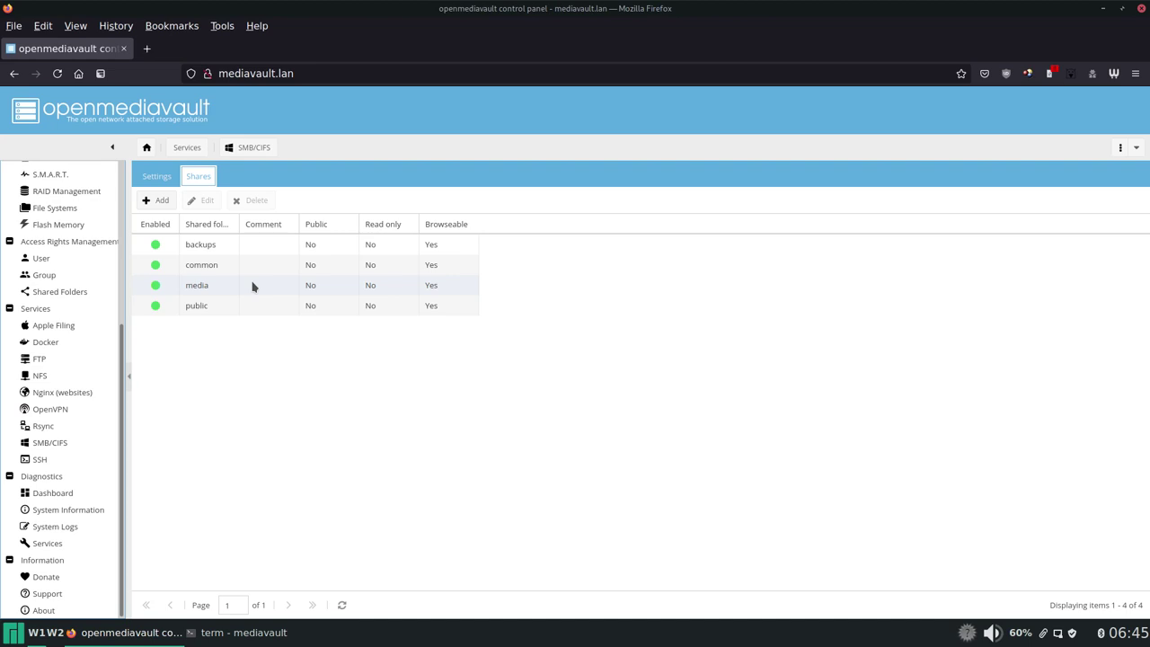
pyautogui.click(193, 264)
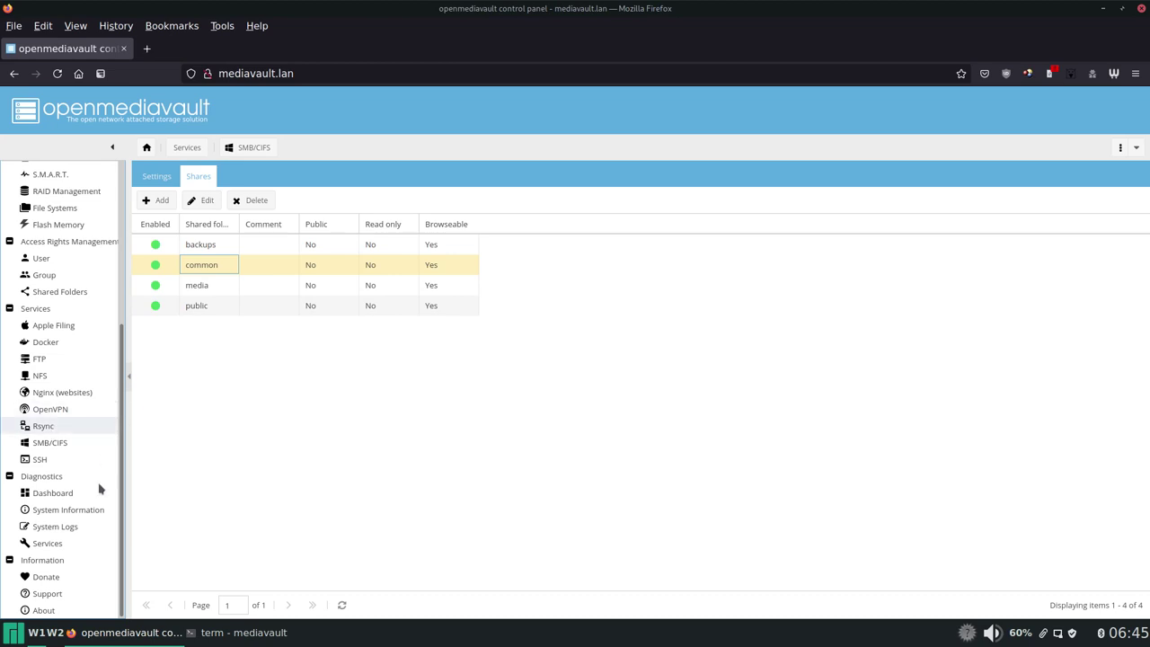
# Step: View the dashboard, running processes and CPU usage performance graphs
pyautogui.click(65, 495)
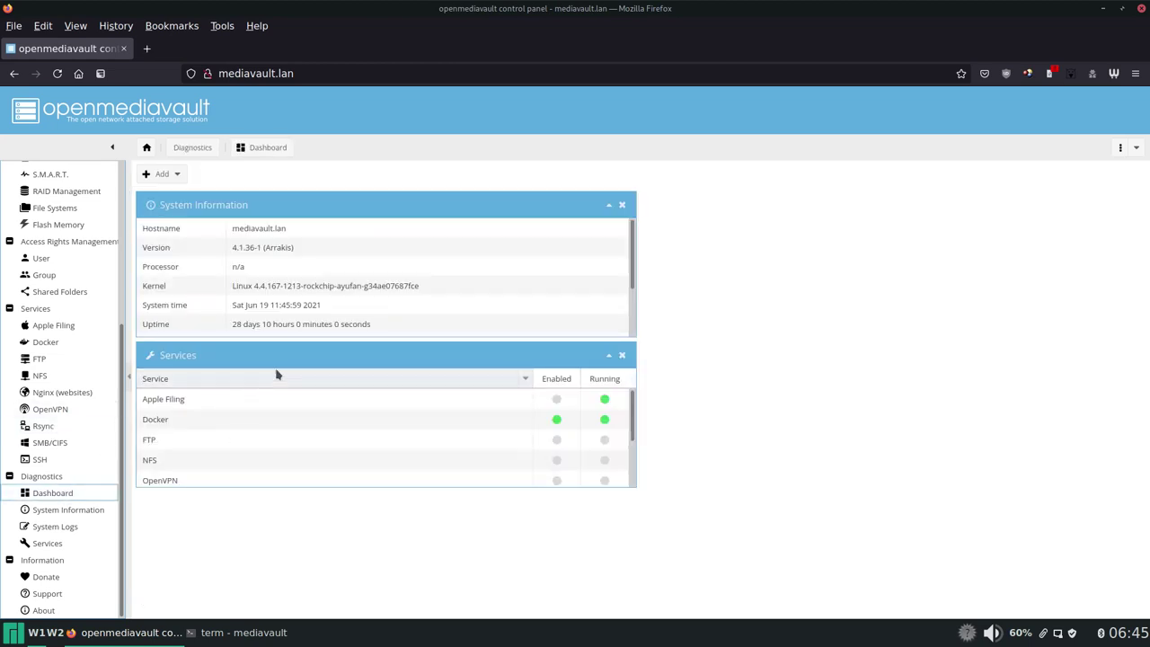
pyautogui.click(94, 510)
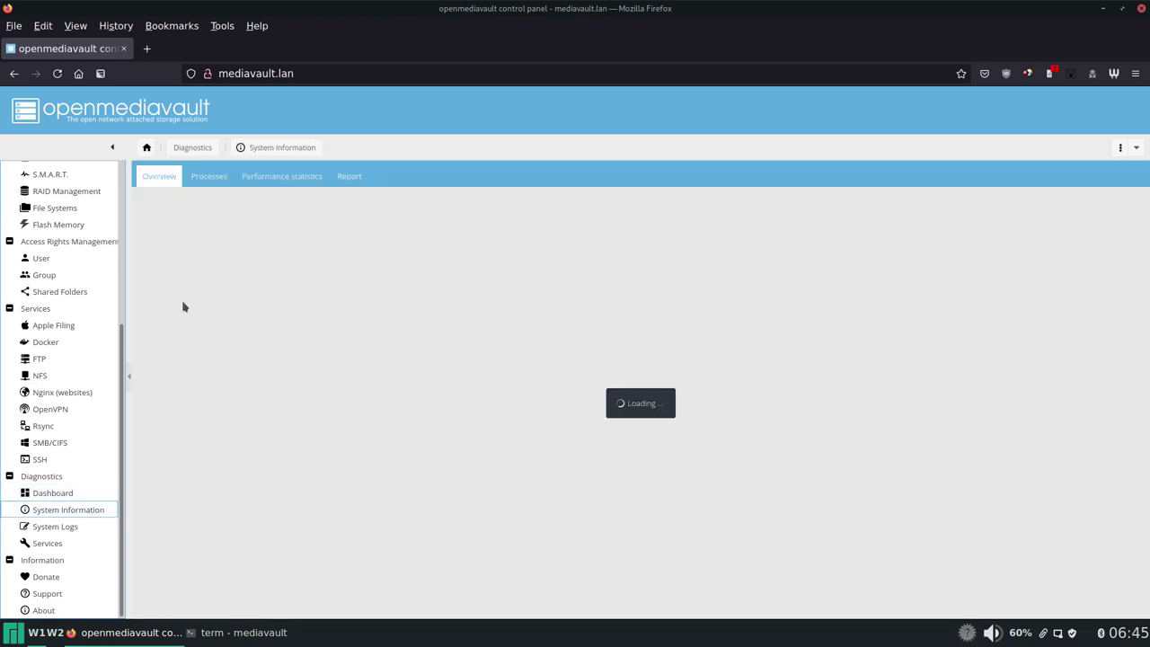
pyautogui.click(208, 177)
pyautogui.click(275, 173)
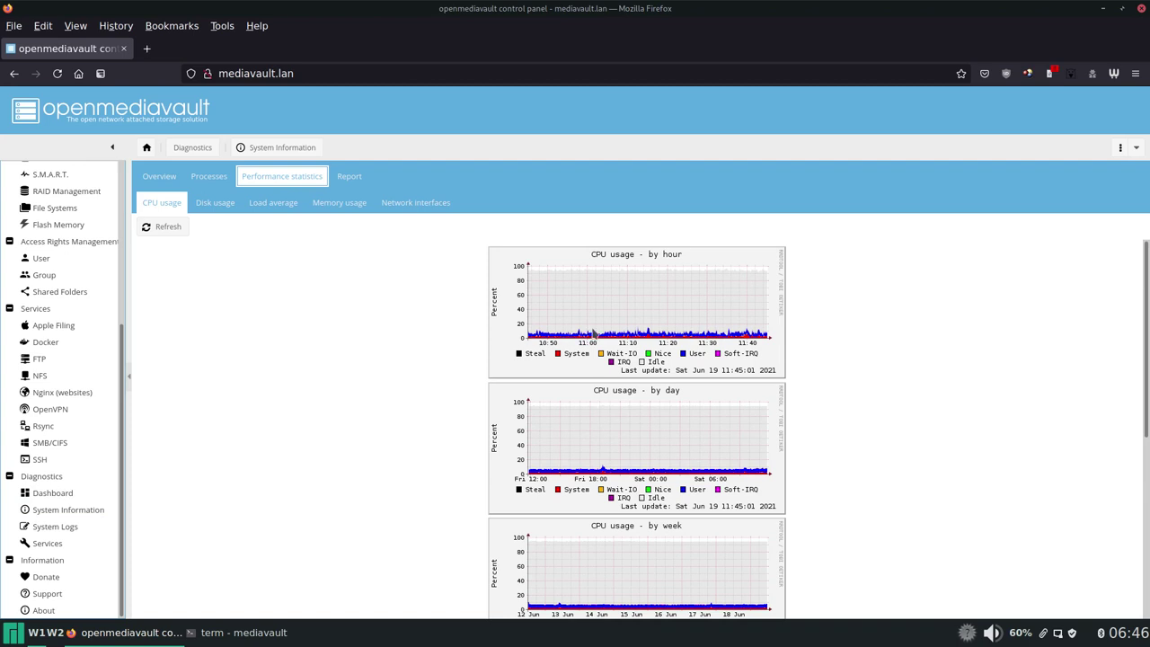
pyautogui.click(171, 228)
# Step: Review the load average graphs
pyautogui.click(268, 205)
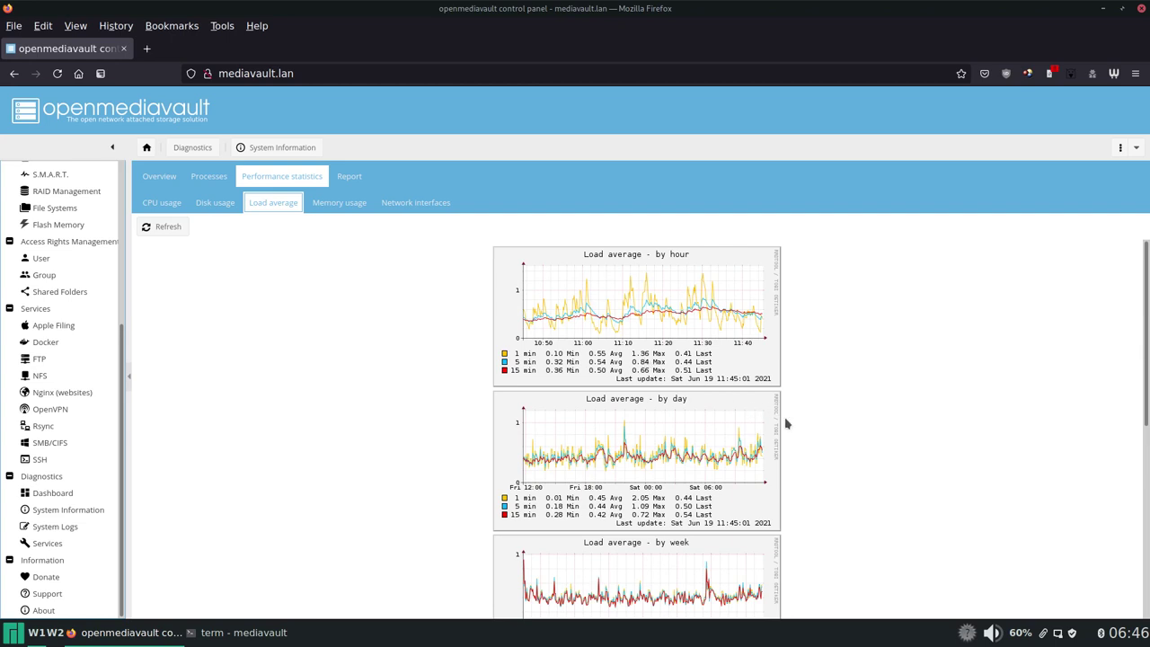
pyautogui.scroll(-1, 720, 396)
pyautogui.scroll(-5, 720, 396)
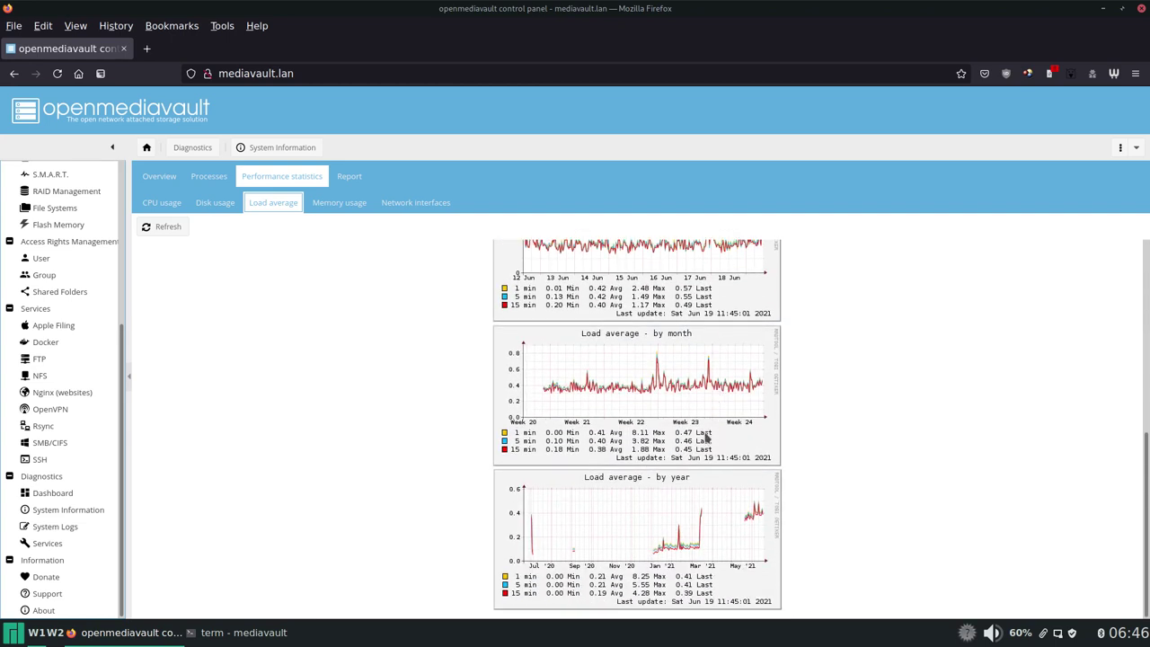
pyautogui.scroll(6, 700, 449)
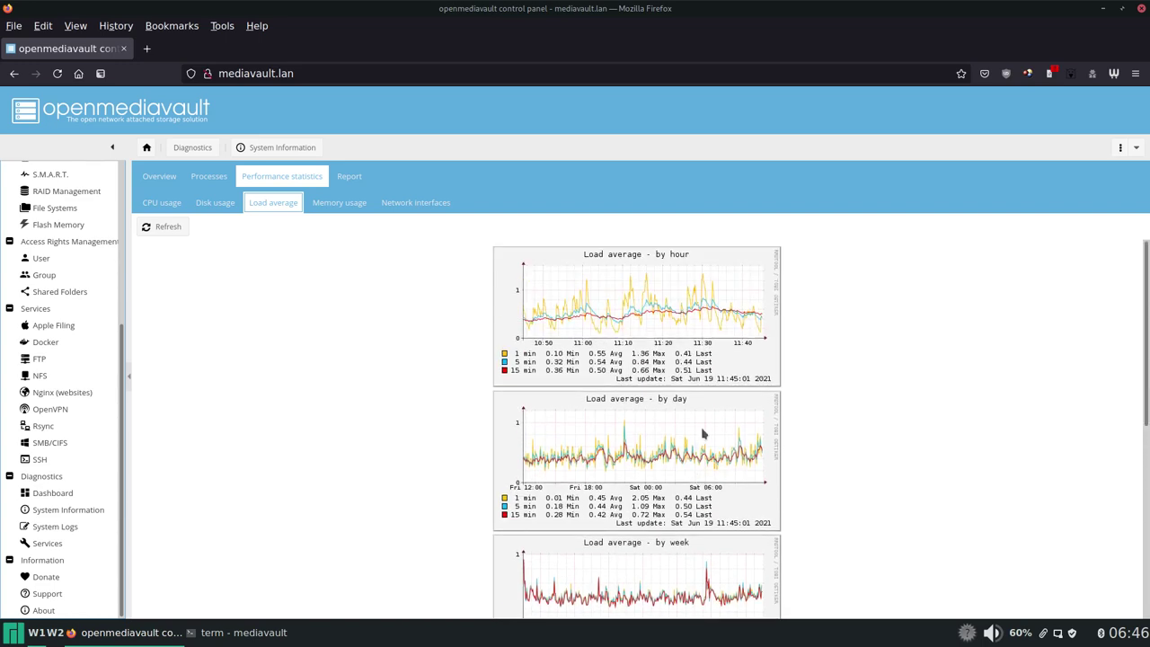
# Step: Review the weekly, monthly and yearly memory usage graphs of used, cached and free memory
pyautogui.click(337, 206)
pyautogui.scroll(-5, 674, 350)
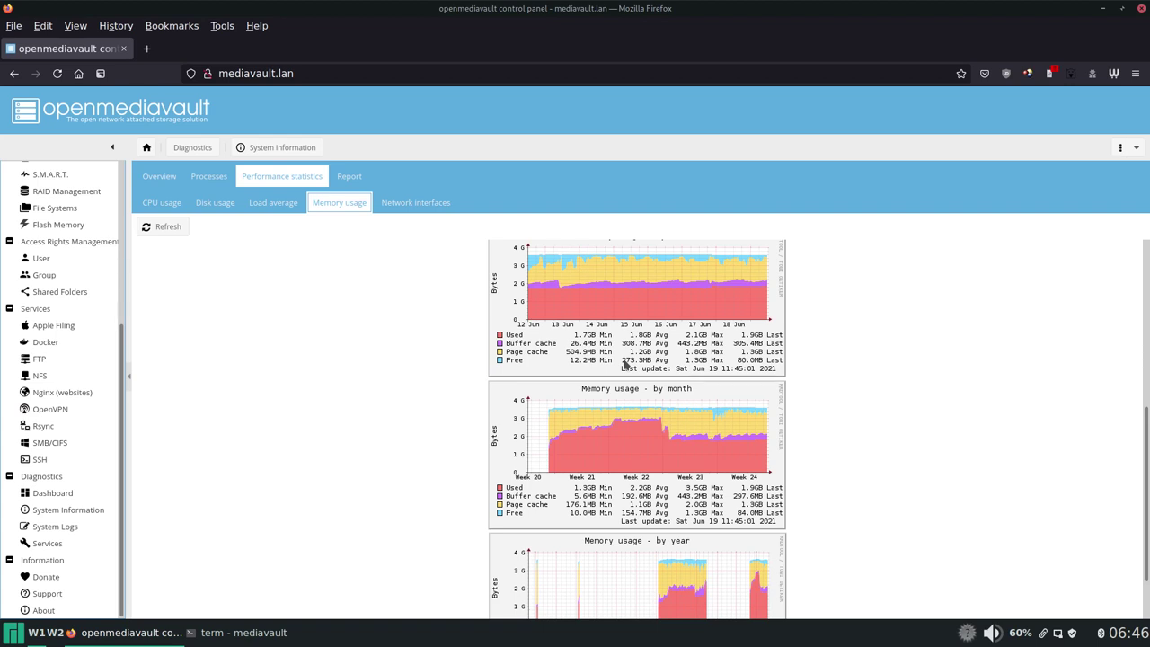
pyautogui.click(374, 350)
pyautogui.scroll(2, 117, 350)
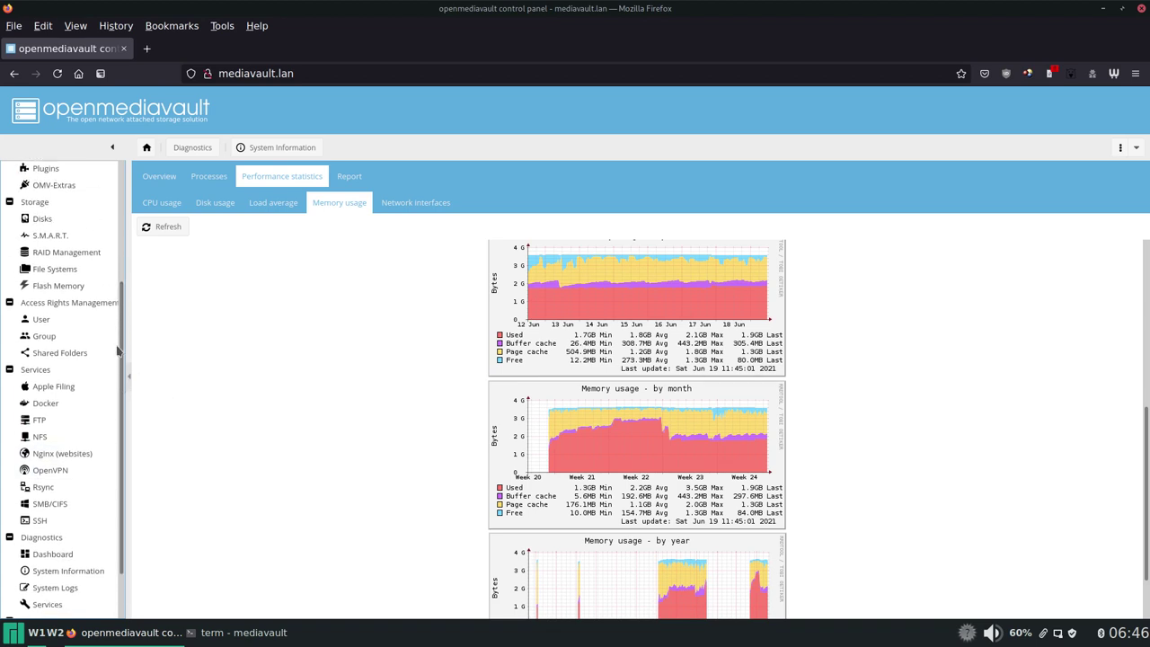
pyautogui.scroll(-1, 117, 350)
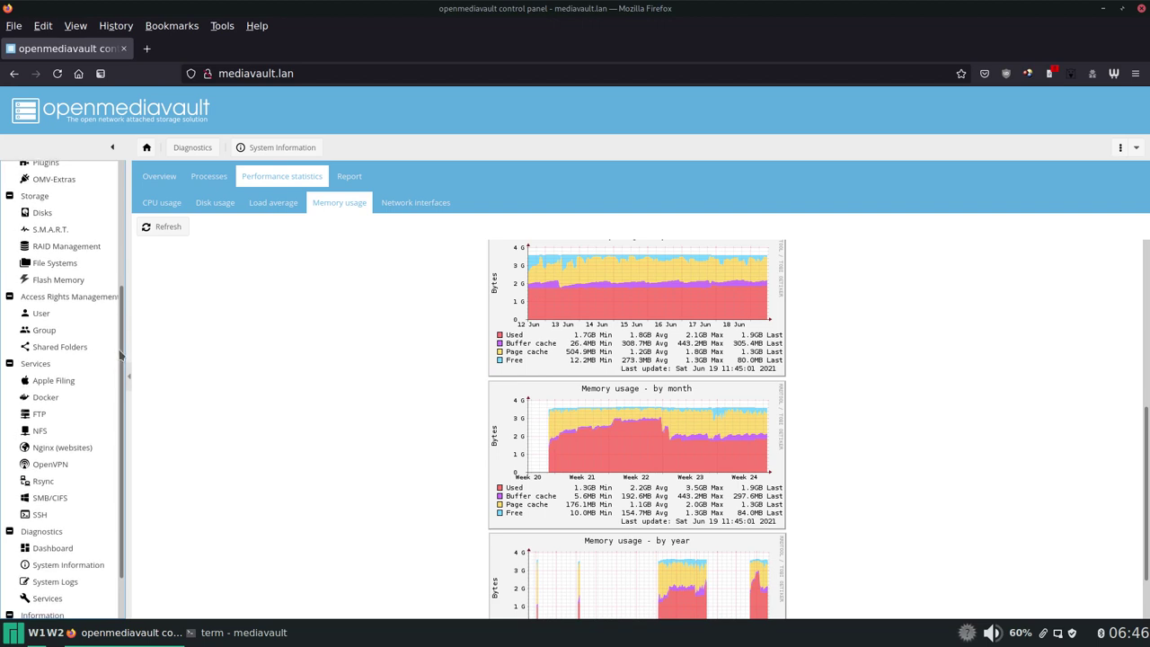
pyautogui.scroll(-3, 120, 355)
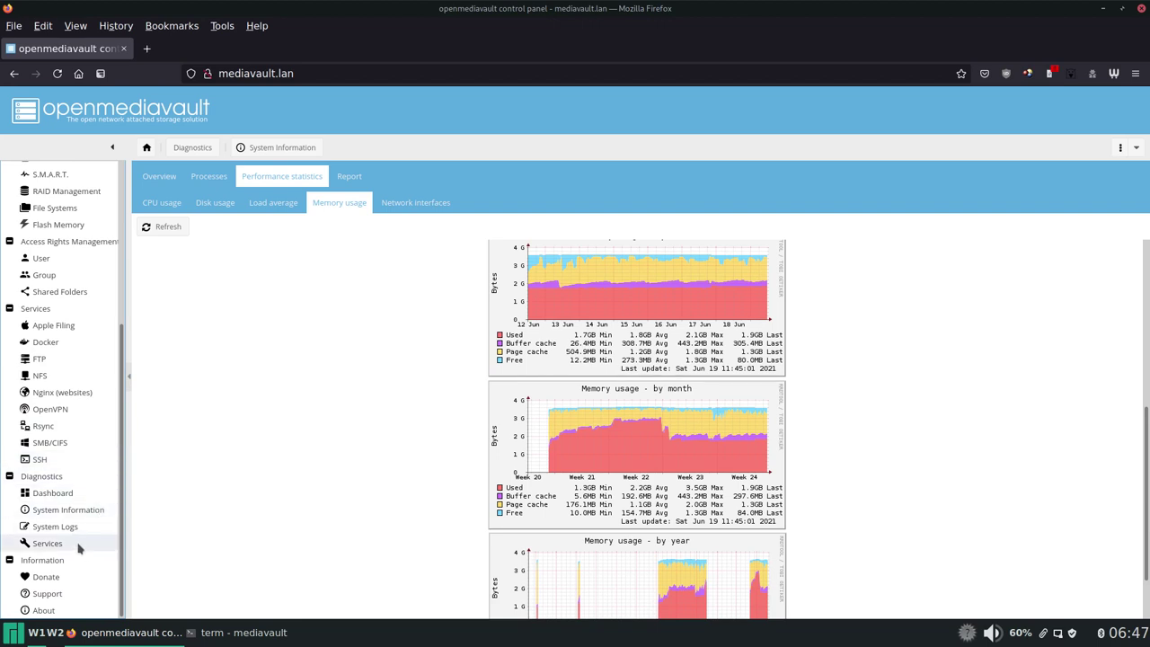
pyautogui.scroll(5, 81, 454)
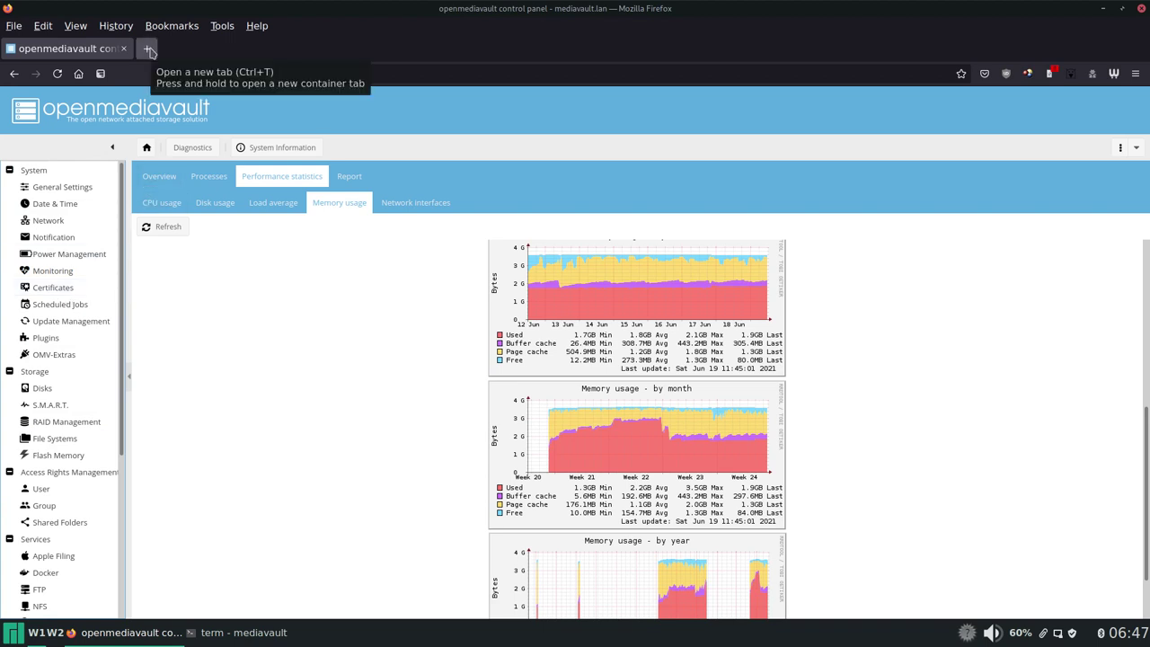
# Step: Go to the mediavault.lan:256/test/ dashboard and scroll its Notes, Media + Downloads, Files + Documents and Admin tiles
pyautogui.click(78, 73)
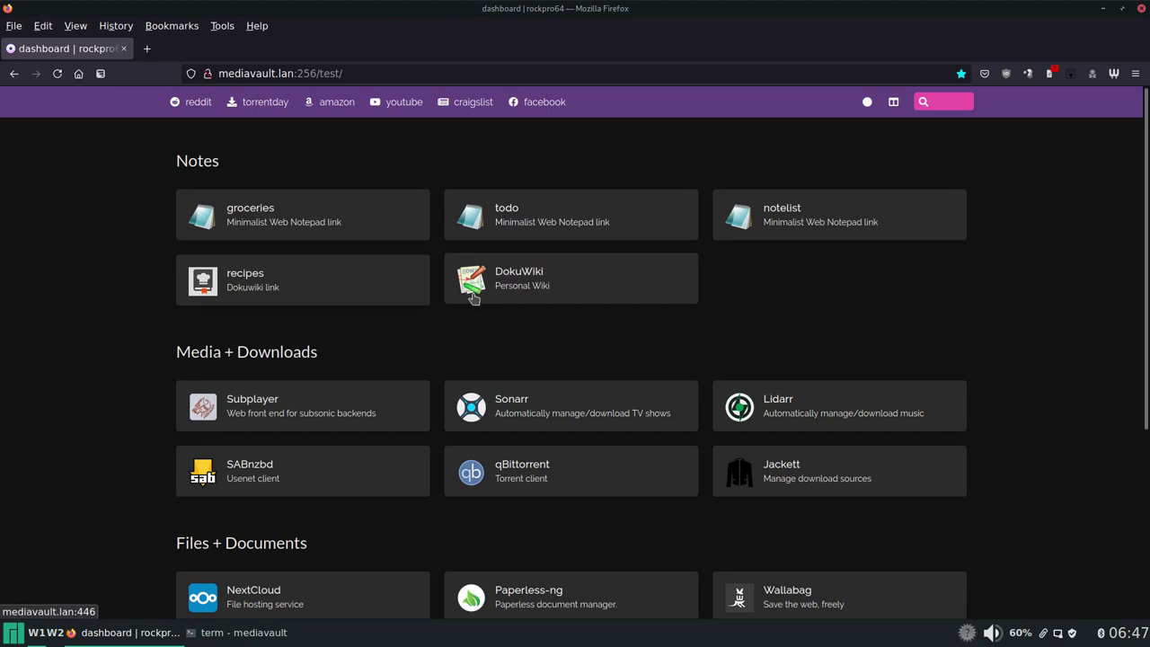
pyautogui.scroll(-2, 572, 304)
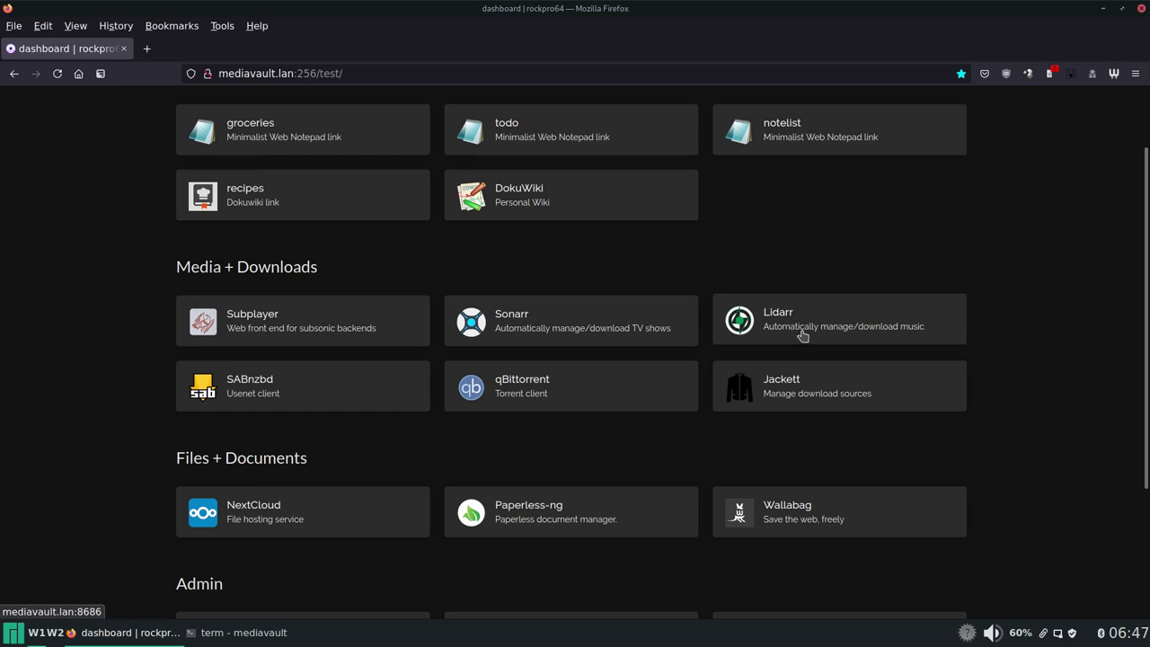
pyautogui.scroll(-4, 694, 329)
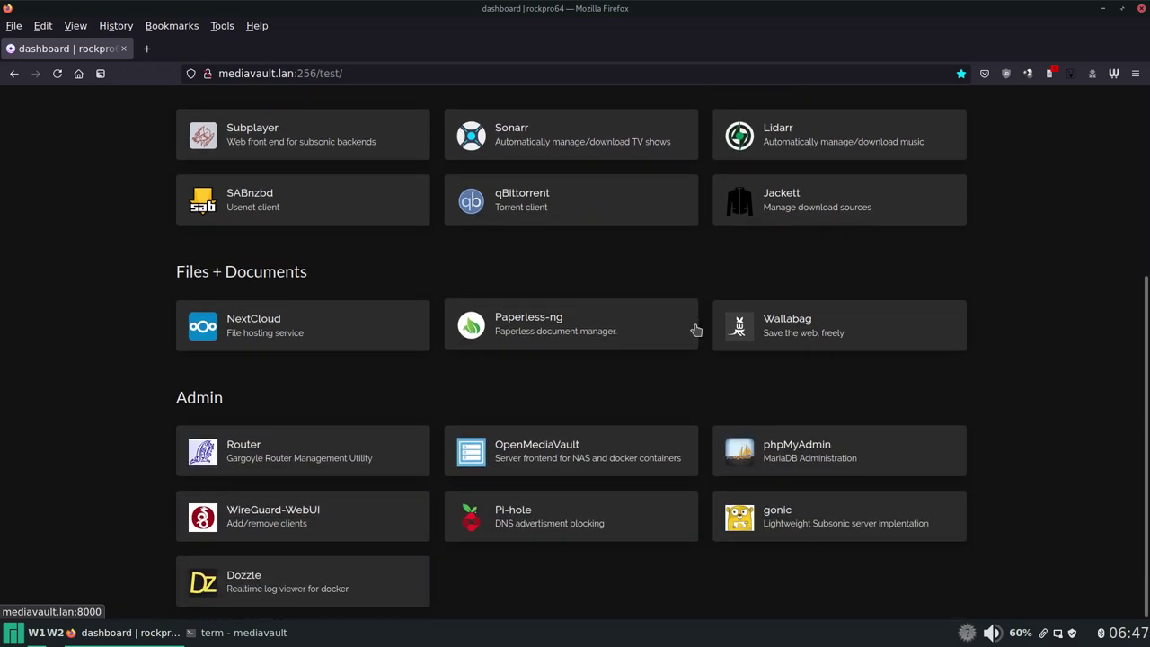
pyautogui.scroll(6, 696, 329)
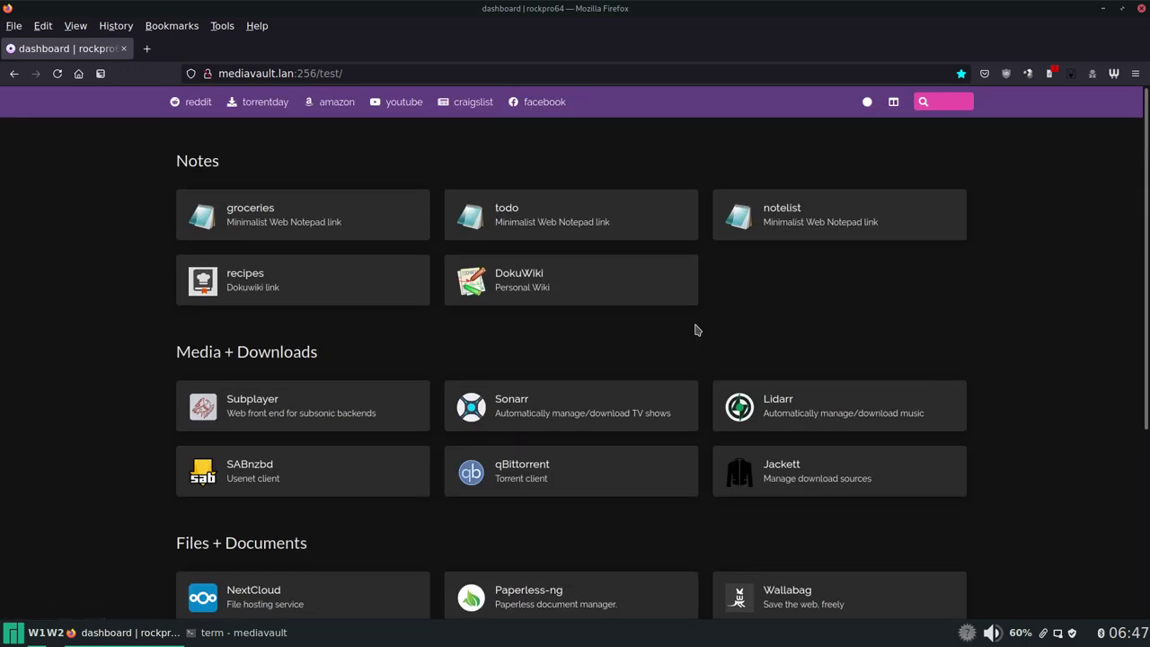